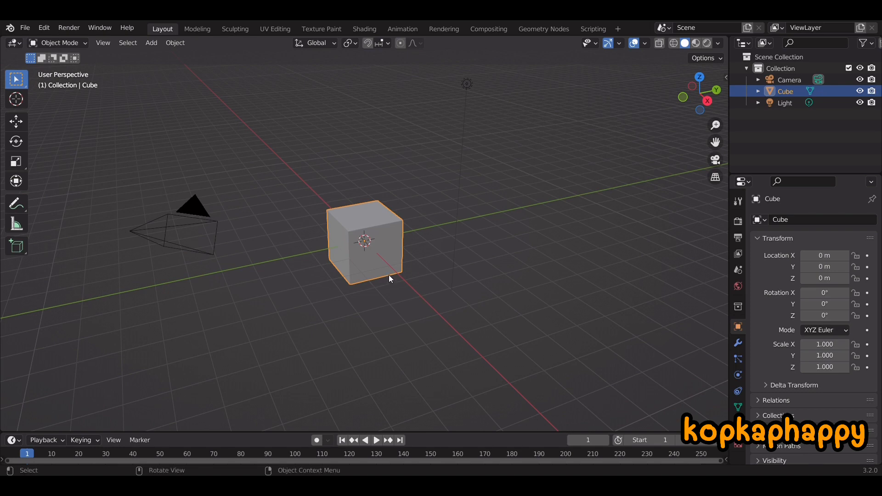
Delete the default cube, camera and light from the scene
key(x)
click(396, 272)
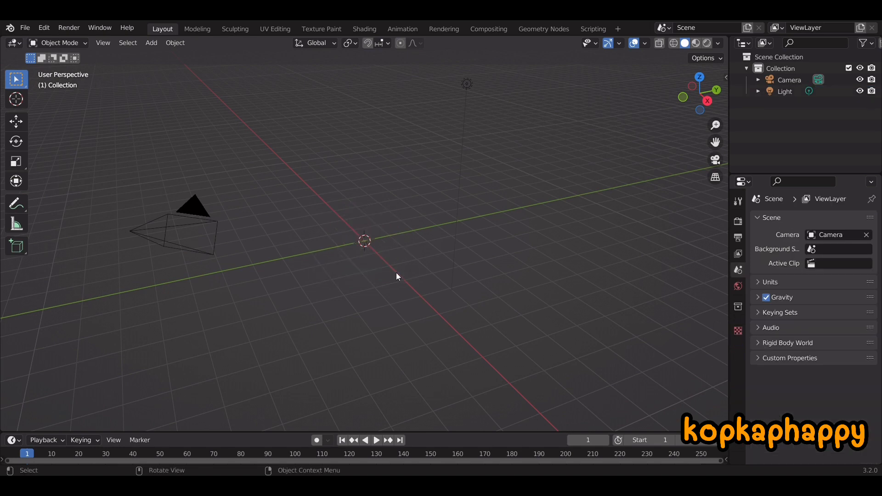
key(a)
key(x)
click(534, 216)
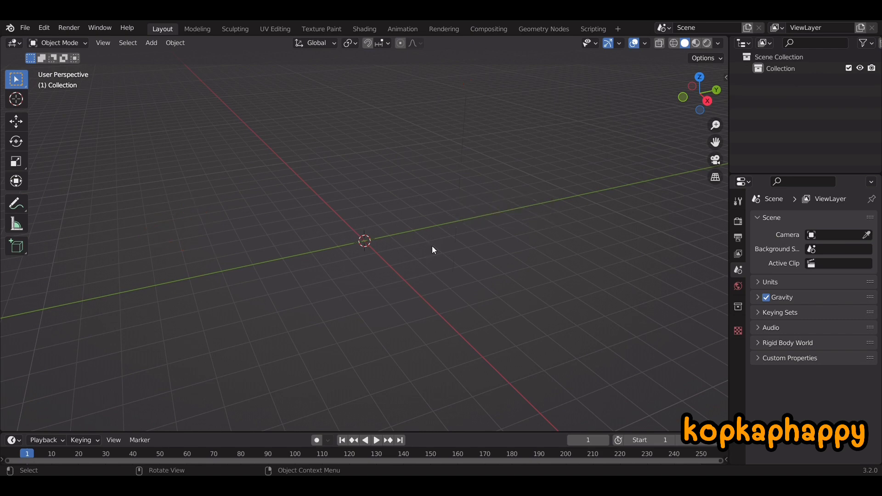
Add a mesh circle at the origin filled with a face, and scale the resulting disc by 3
key(shift+a)
mouse_move(395, 204)
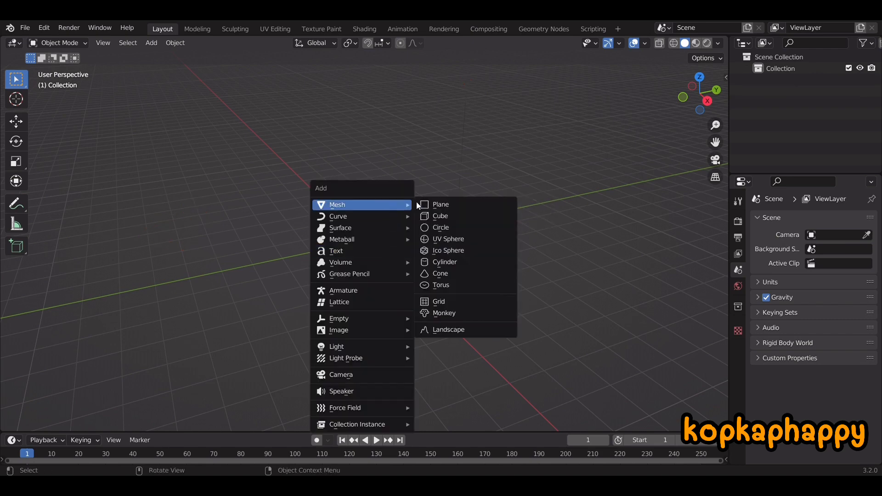
click(441, 227)
key(Tab)
key(f)
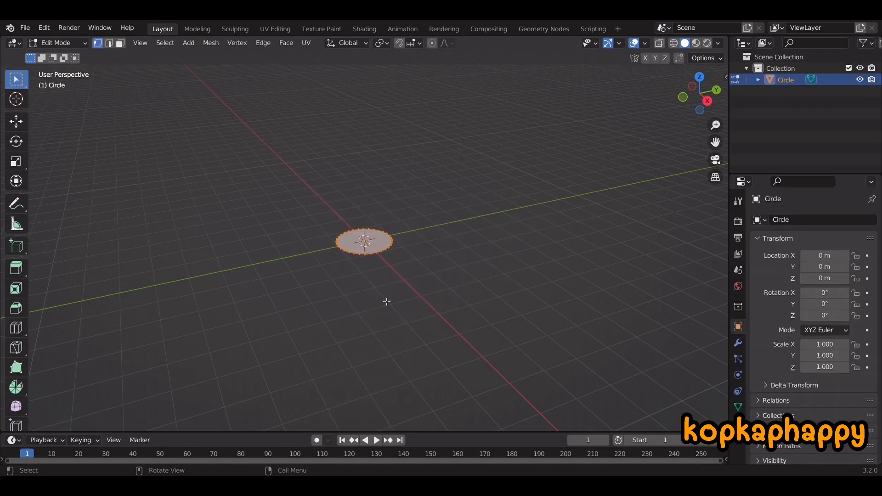
key(Tab)
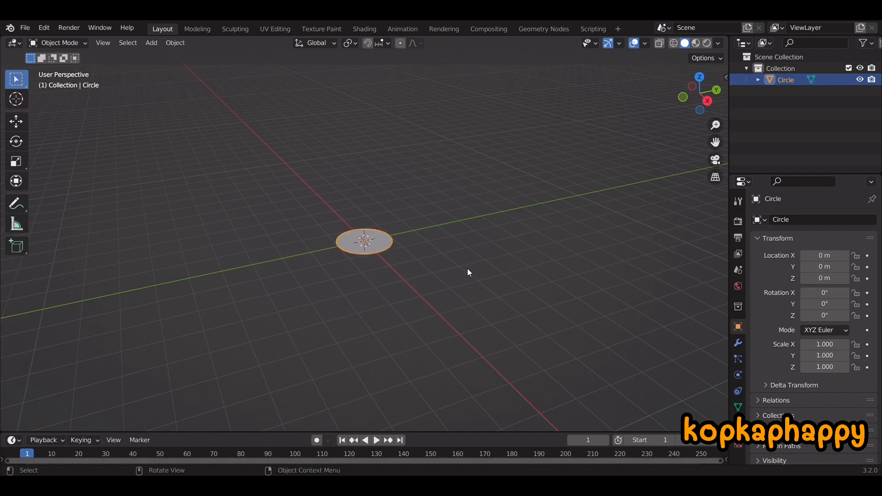
text(s3)
key(Return)
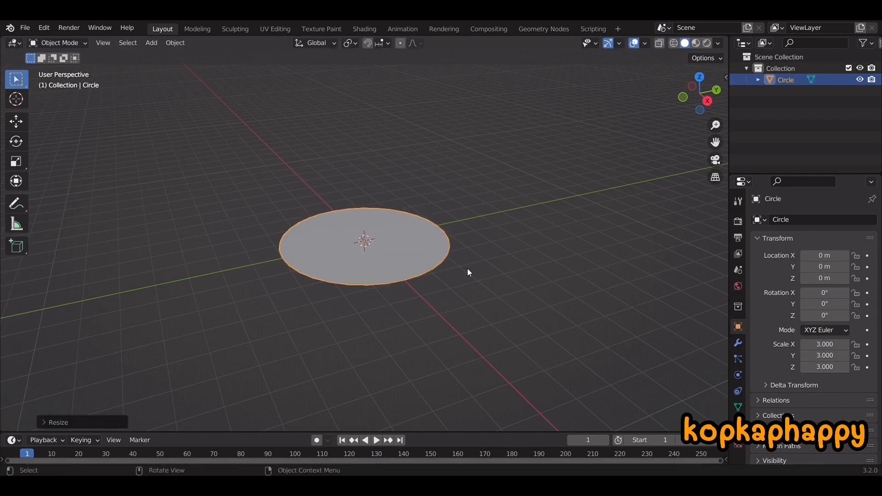
Add a text object at the origin in top view
key(KP_7)
key(shift+a)
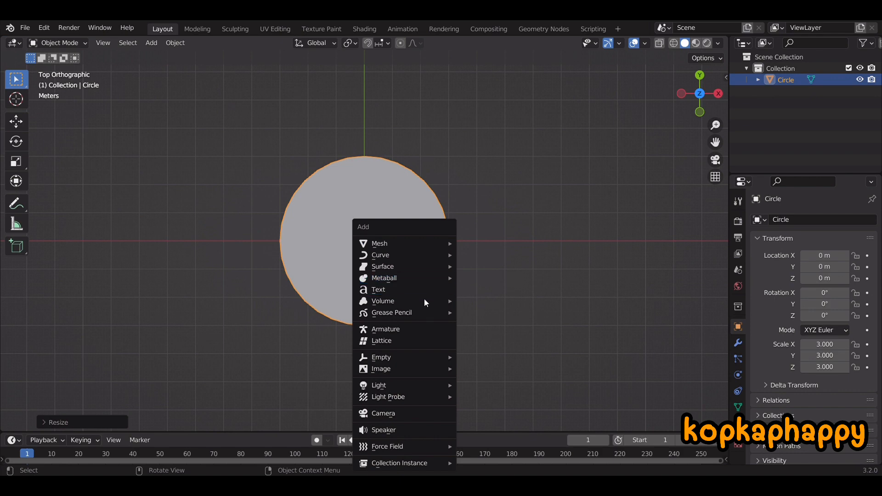
click(425, 289)
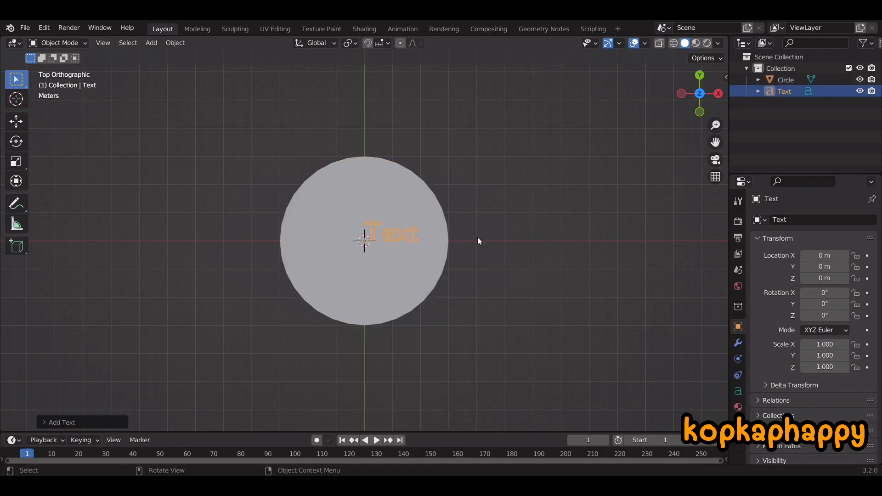
Replace the default text with "KopKap" on the first line and "HAPPY" on the second line
key(Tab)
key(ctrl+a)
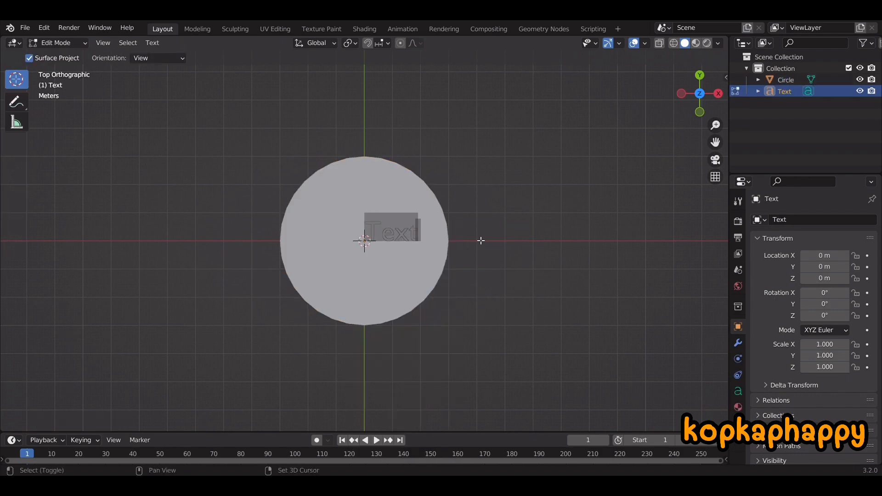
key(BackSpace)
text(KOP)
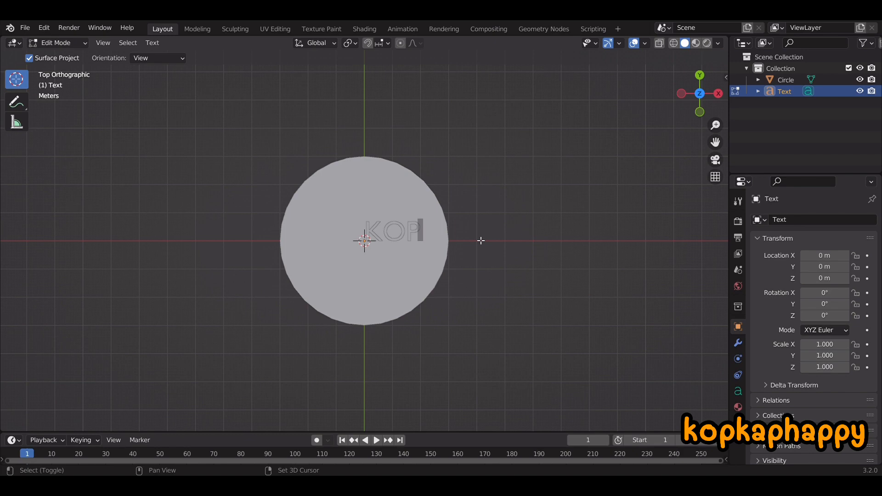
key(BackSpace)
key(BackSpace)
text(opKa)
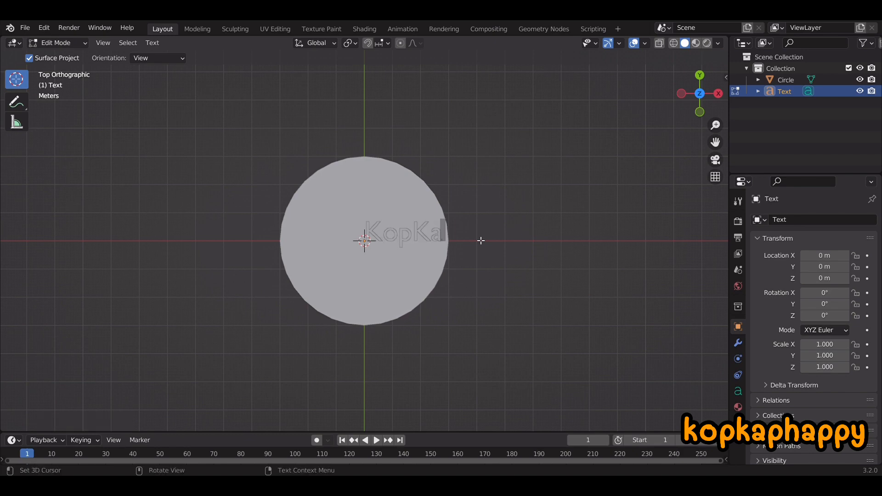
text(p)
key(Return)
text(HAP)
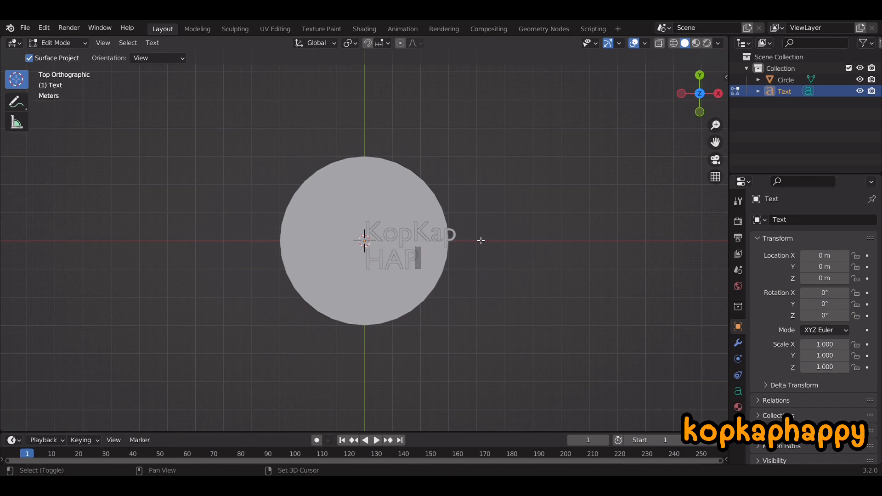
text(PY)
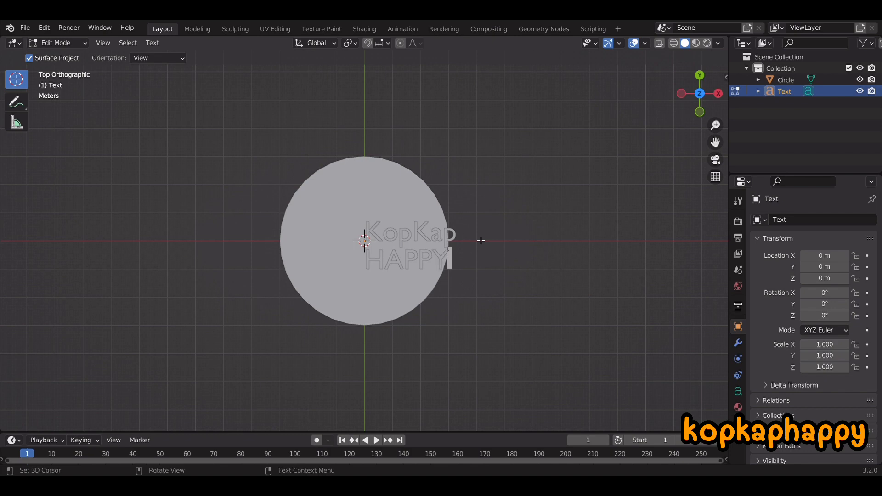
key(Tab)
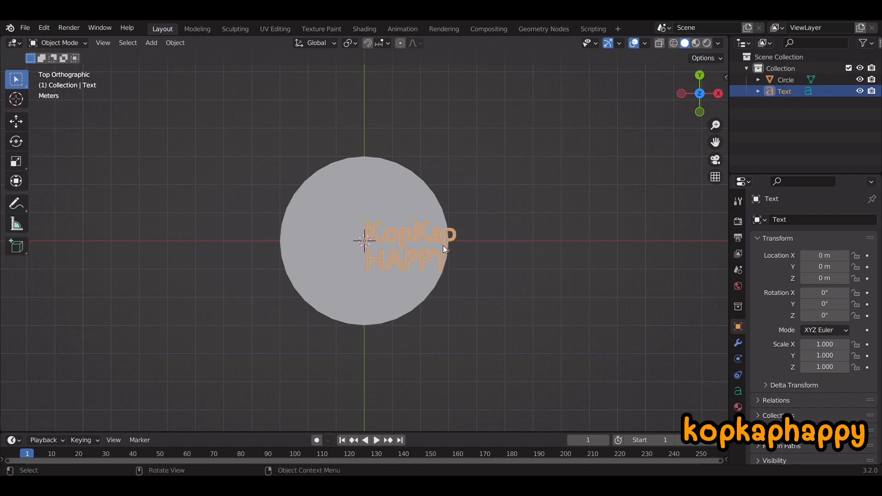
Set the text's horizontal alignment to Center and its regular font to Bauhaus
click(738, 391)
click(827, 399)
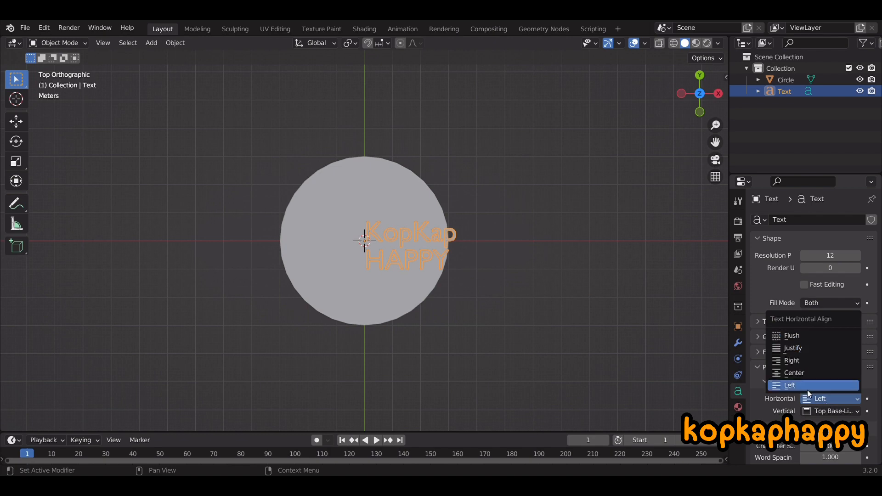
click(816, 370)
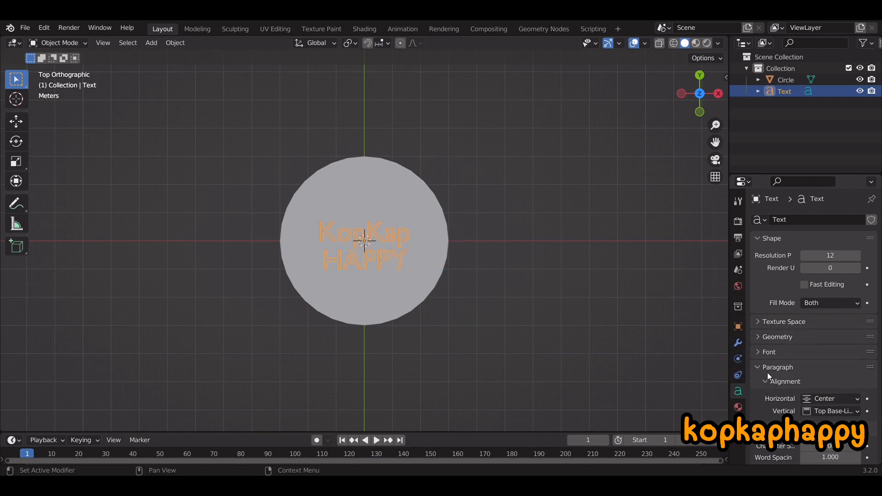
click(760, 353)
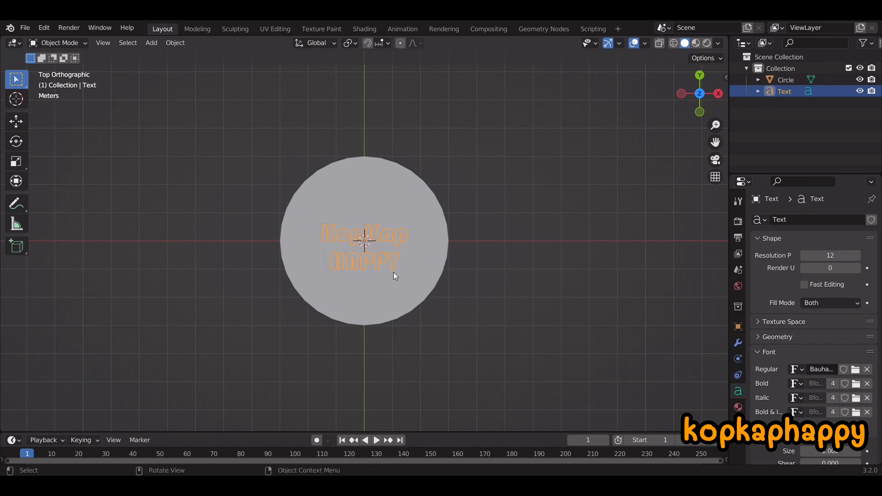
Scale the text by 1.5 and move it along the Y axis so both lines sit centred on the disc
text(s1.5)
key(Return)
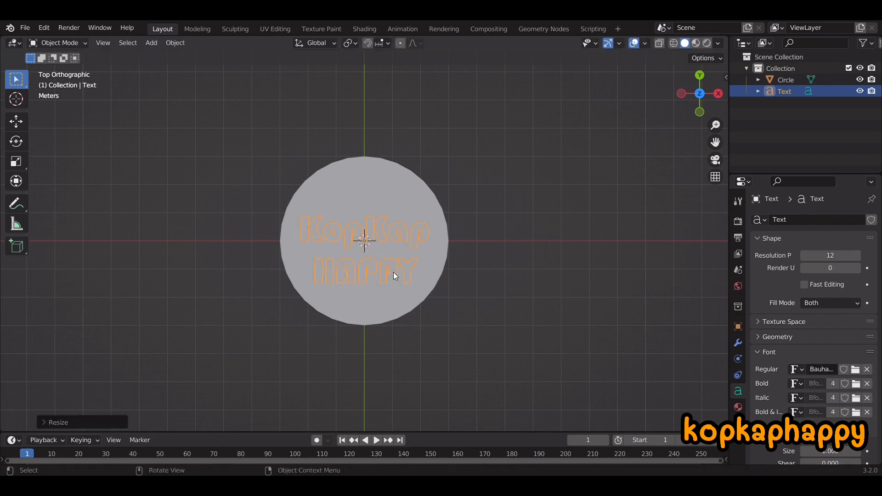
key(g)
key(y)
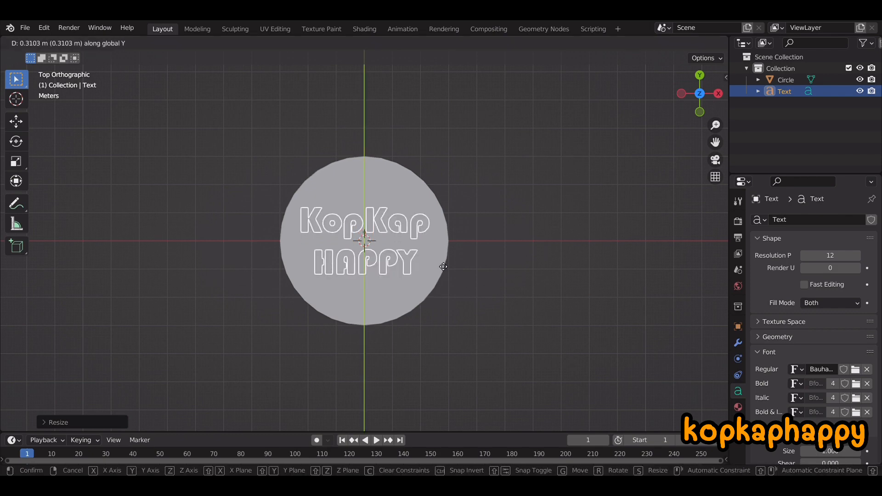
click(439, 263)
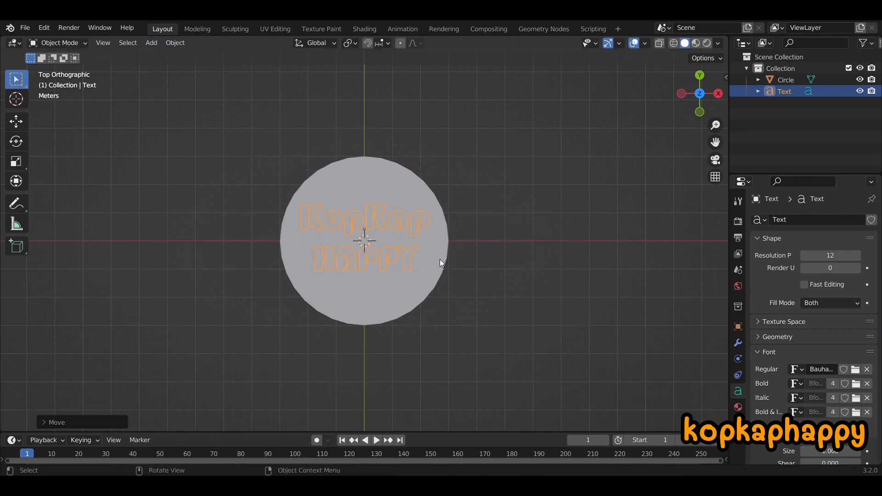
key(g)
key(y)
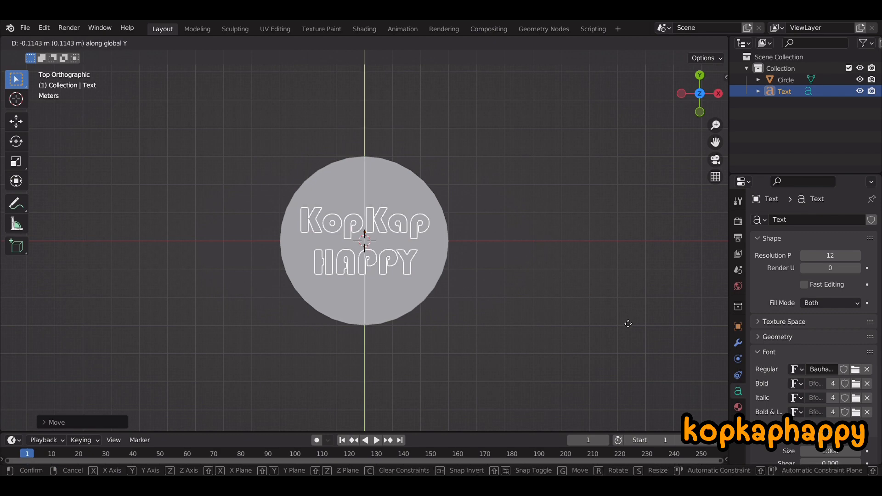
click(628, 323)
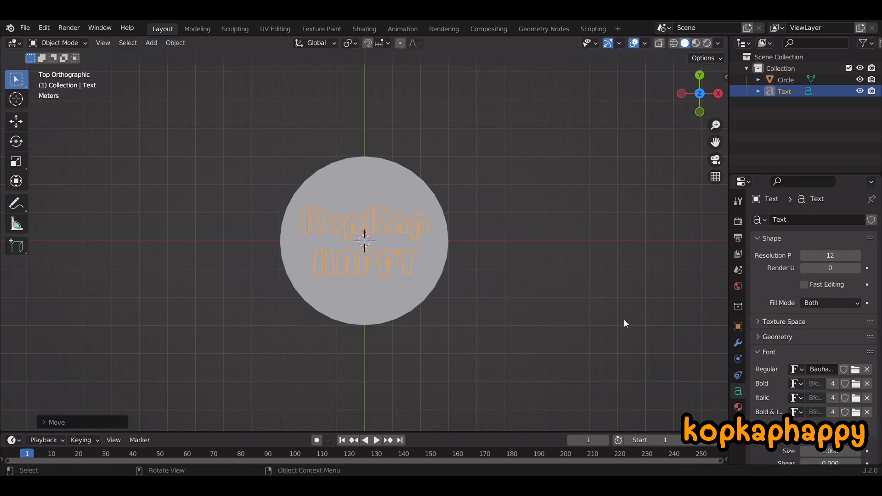
Give the text depth with a geometry extrusion of 0.5 m
click(779, 340)
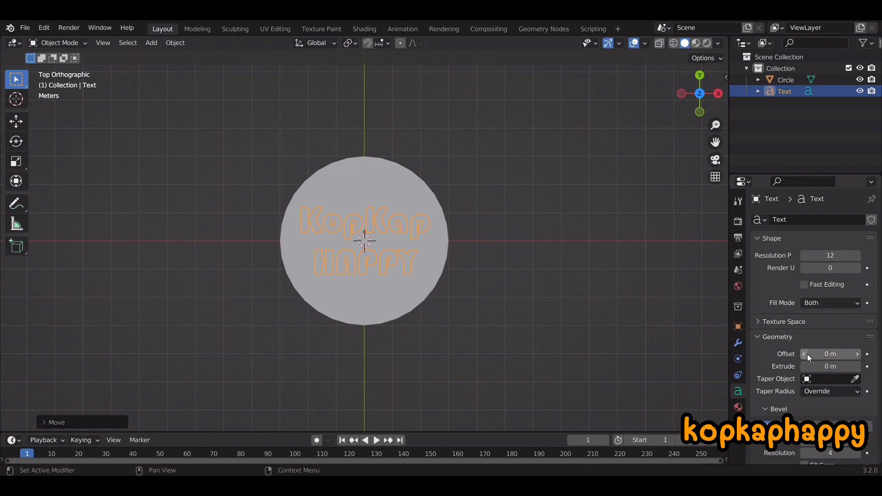
double_click(830, 366)
text(0.5)
key(Return)
middle_drag(600, 355, 392, 279)
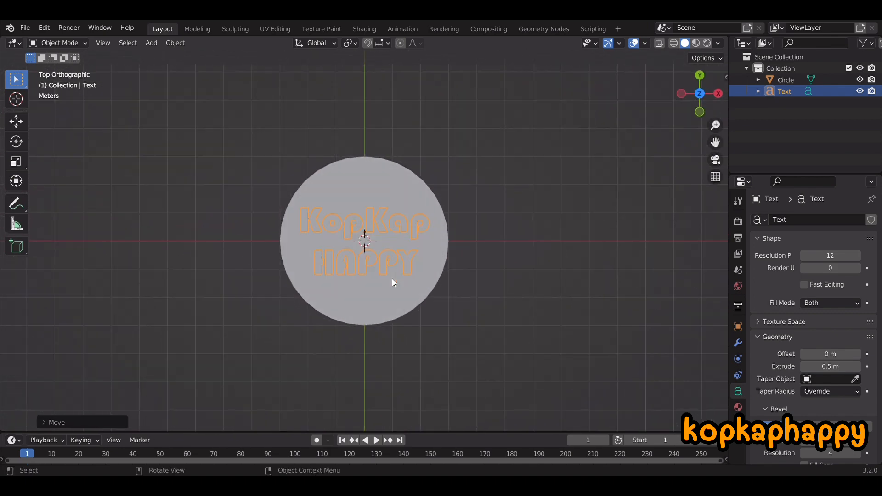
Convert the extruded text object to a mesh
right_click(387, 261)
mouse_move(387, 260)
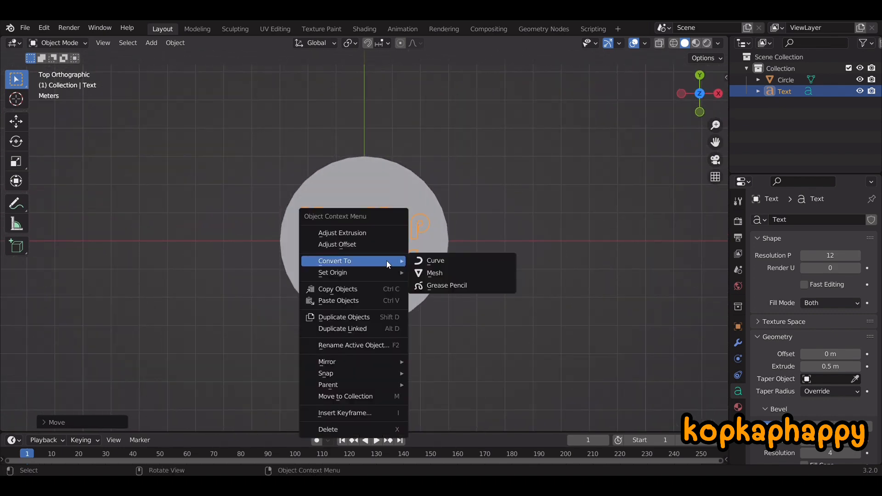
click(432, 274)
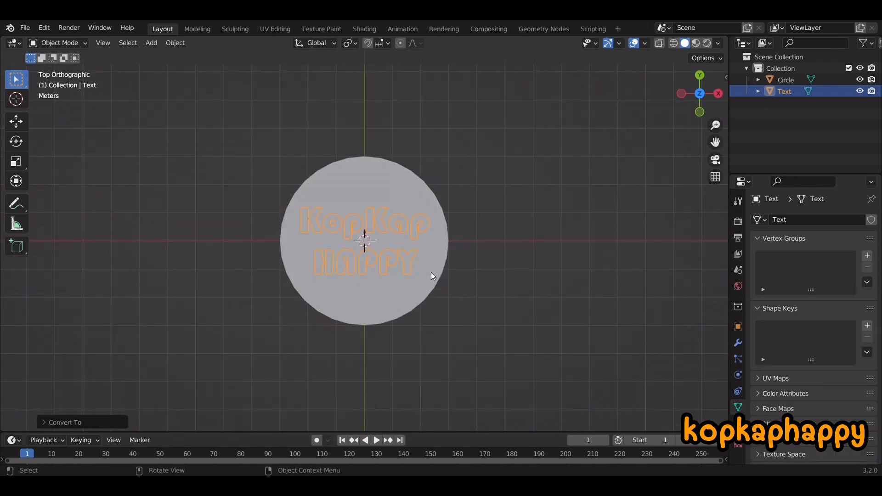
Add a Solidify modifier with a thickness of 0.05 m to the disc and apply it
click(392, 179)
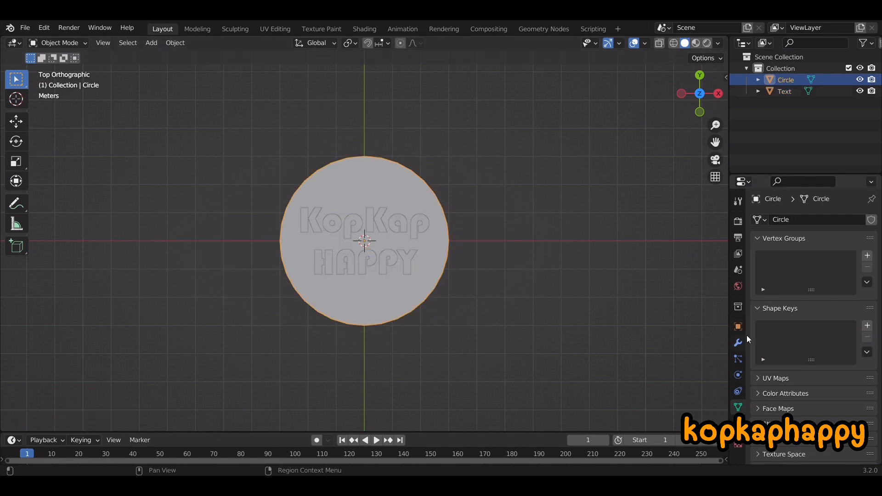
click(737, 343)
middle_drag(487, 331, 665, 230)
click(805, 220)
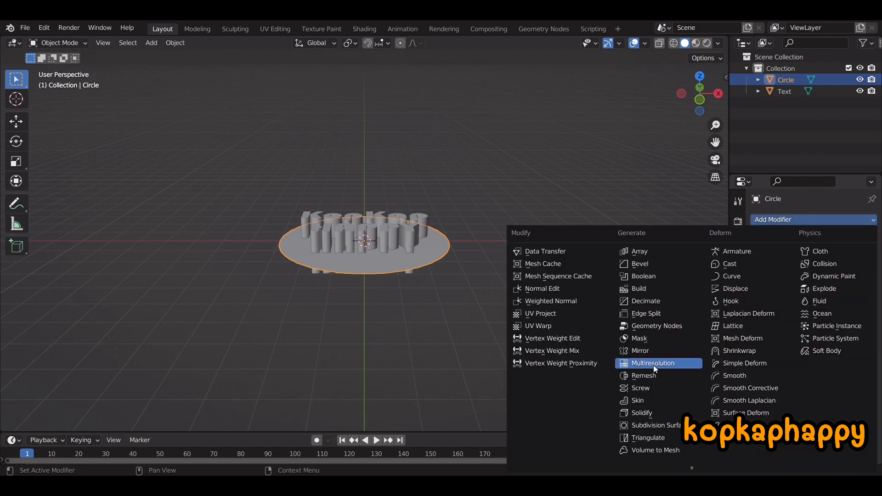
click(643, 413)
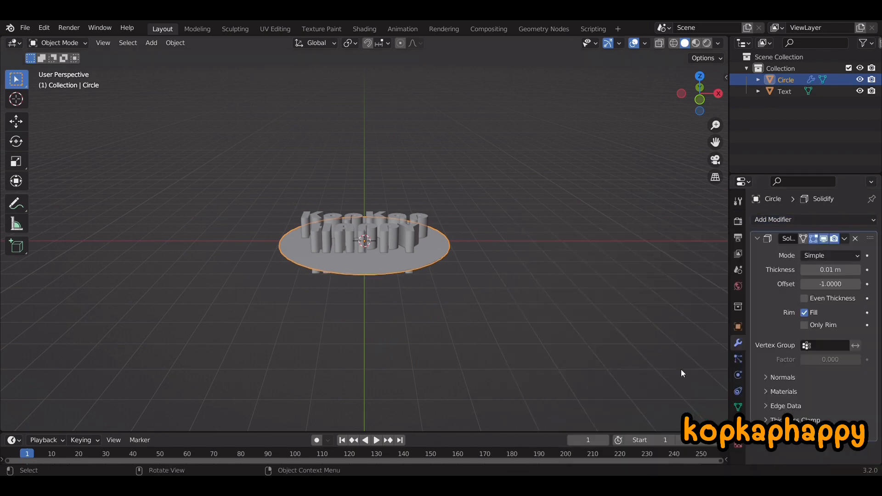
click(830, 271)
text(0.05)
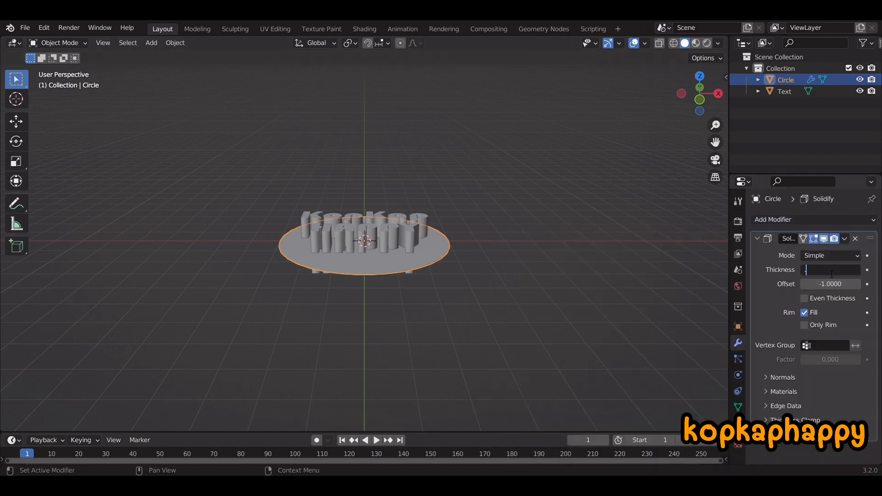
key(Return)
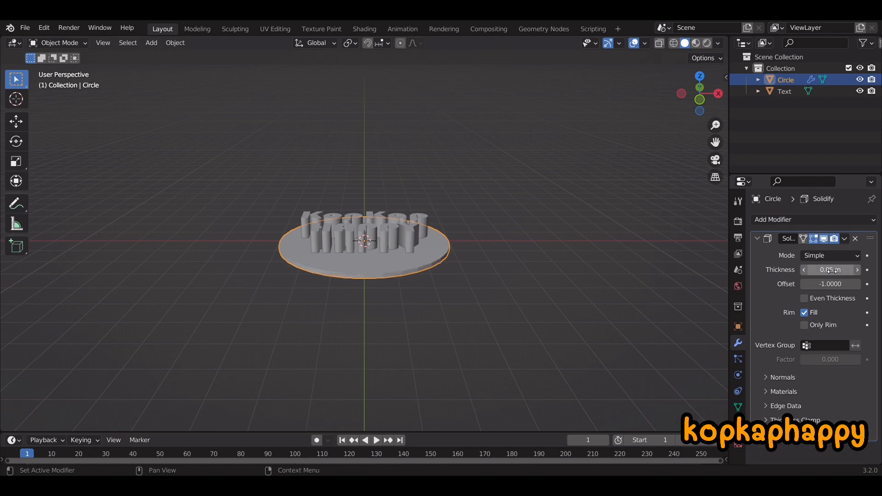
click(844, 238)
click(786, 252)
Add a Boolean modifier in Difference mode to the disc, with the text mesh as its cutting object
click(812, 219)
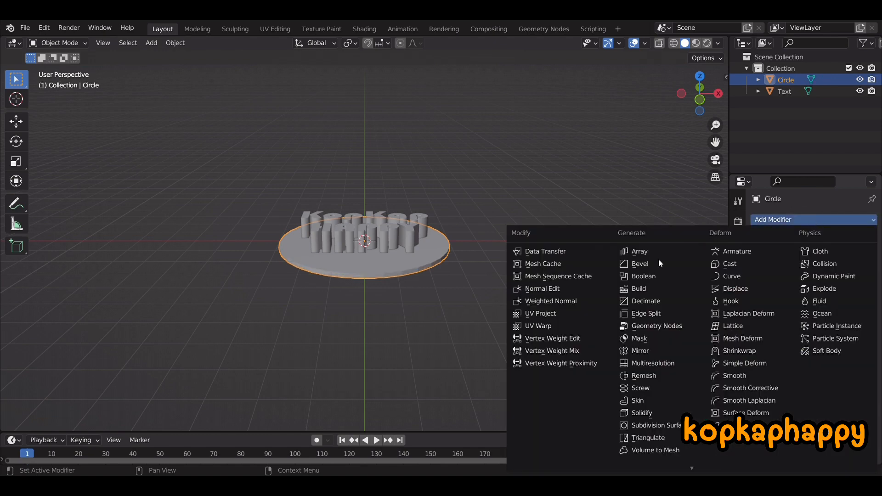
click(646, 274)
key(KP_7)
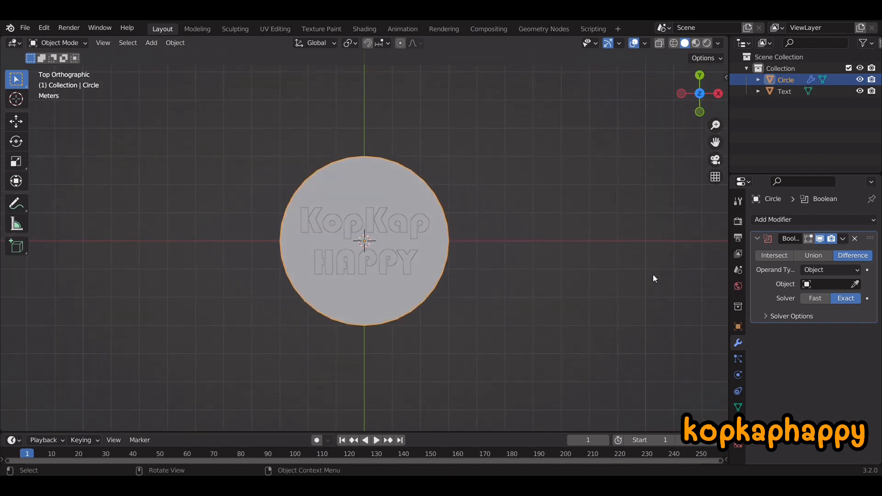
click(854, 285)
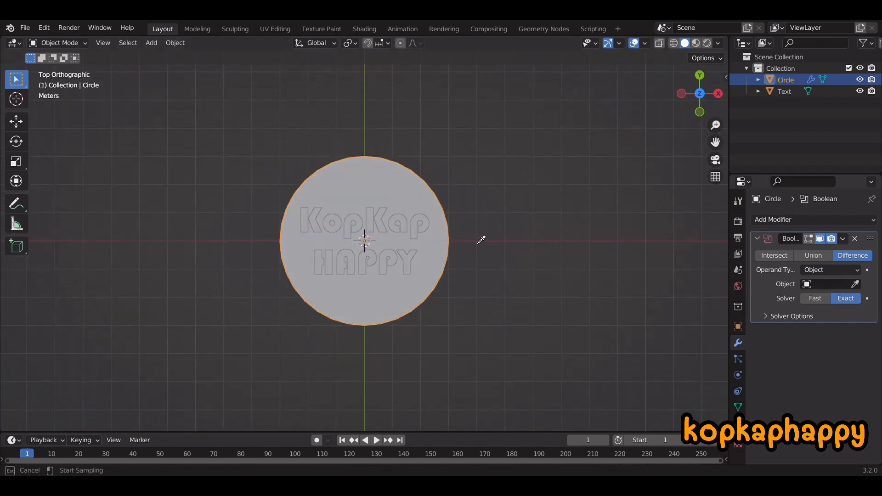
click(416, 231)
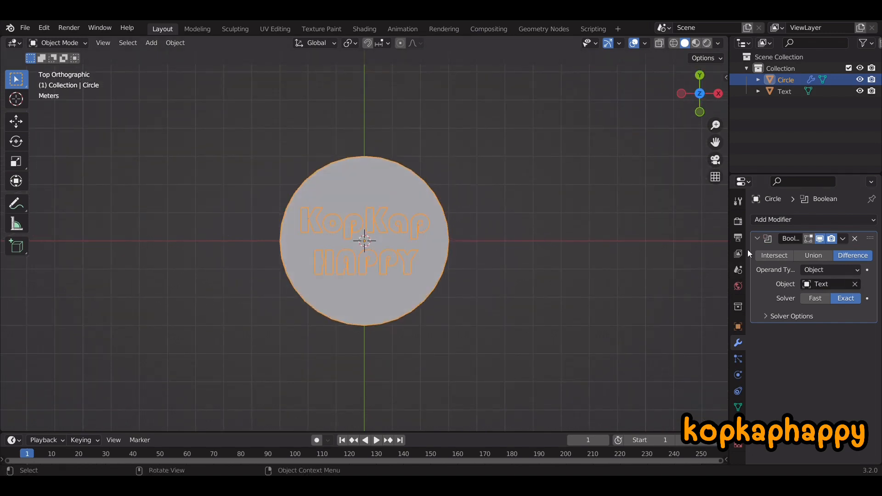
Apply the disc's Boolean modifier and delete the text mesh that served as its cutter
click(843, 237)
click(809, 252)
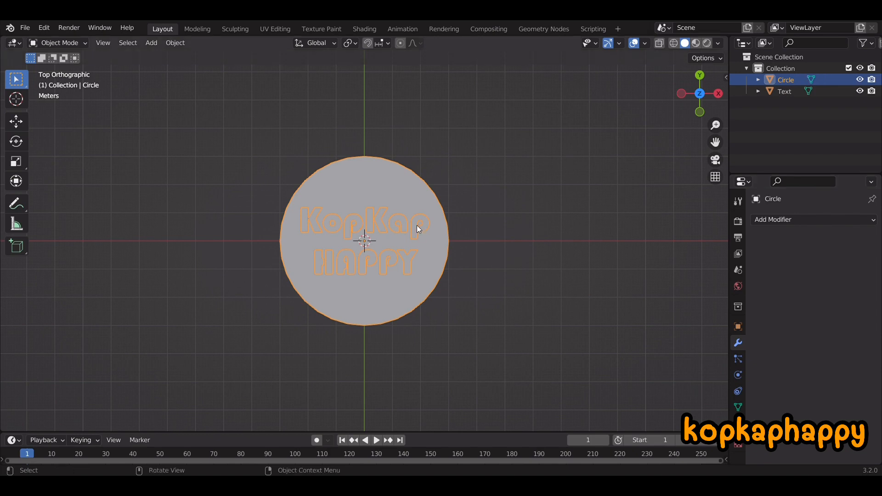
click(417, 226)
key(x)
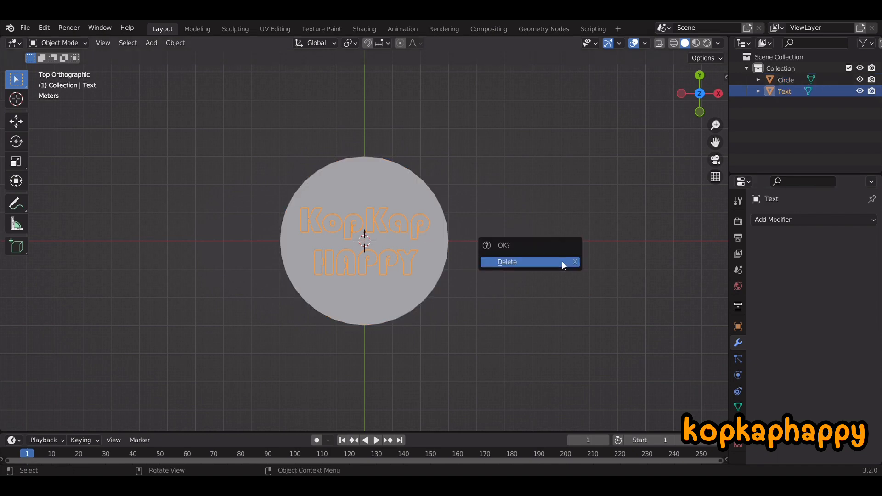
click(561, 261)
scroll(442, 294, up, 3)
shift+middle_drag(369, 279, 405, 251)
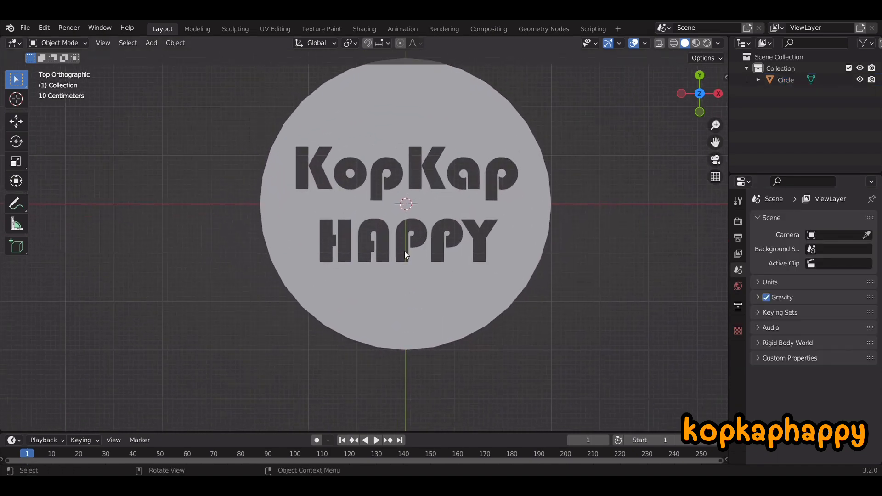
Select the disc with the cut-out lettering and view it from the front
click(511, 266)
key(KP_1)
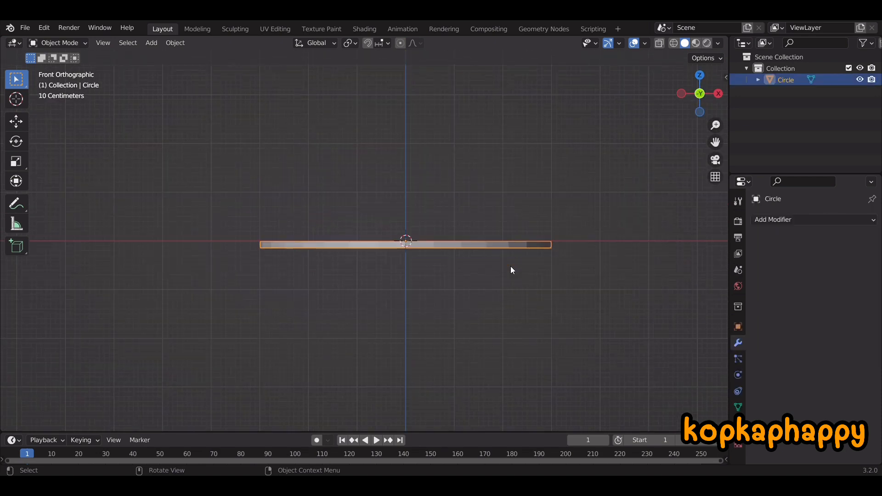
key(g)
key(y)
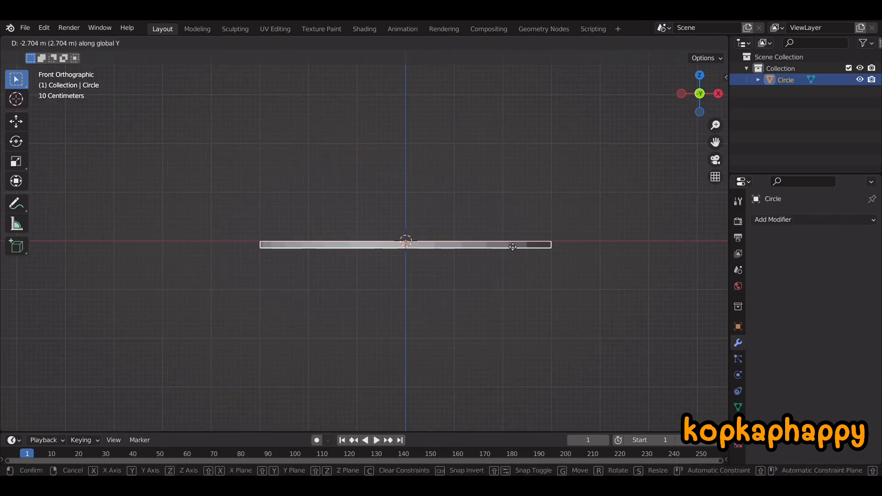
key(Escape)
Move the disc 1 m up along the Z axis
key(g)
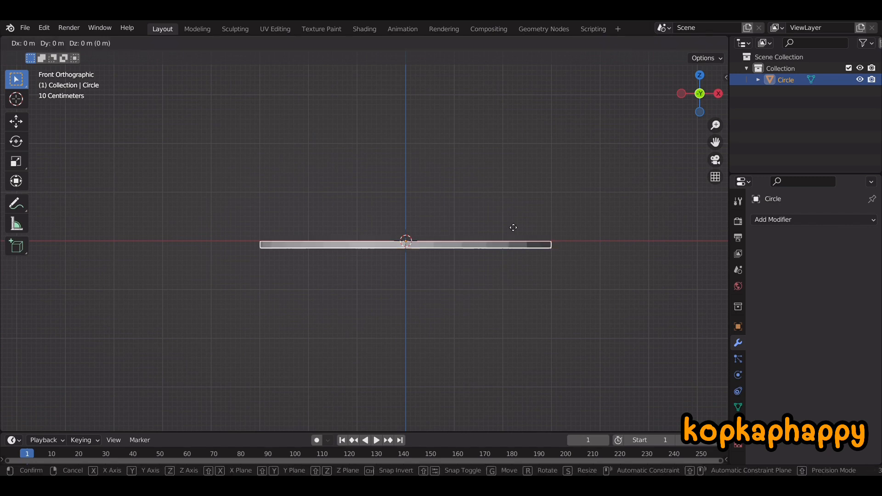
key(z)
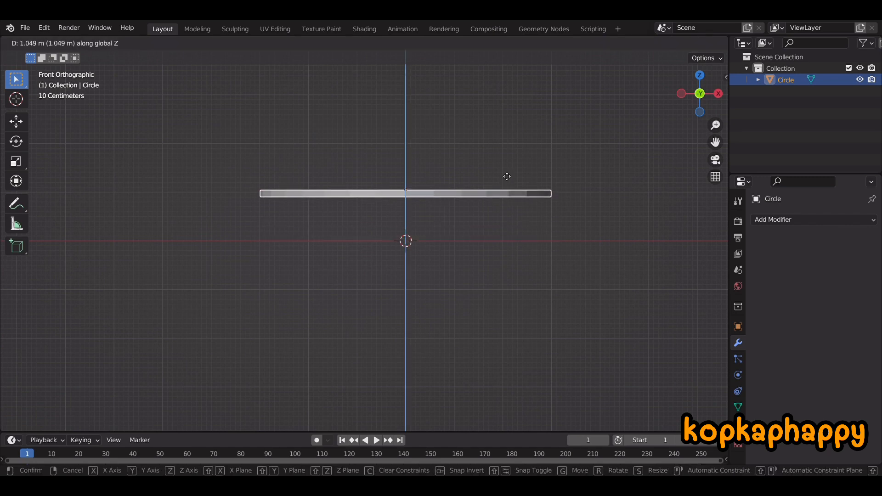
text(1)
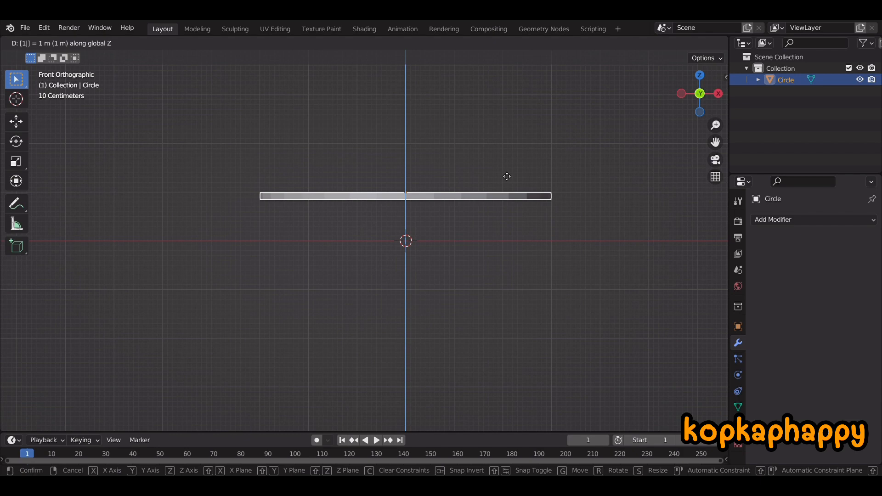
key(Return)
Add a point light at the origin and move it 0.2 m up along the Z axis, beneath the disc
key(shift+a)
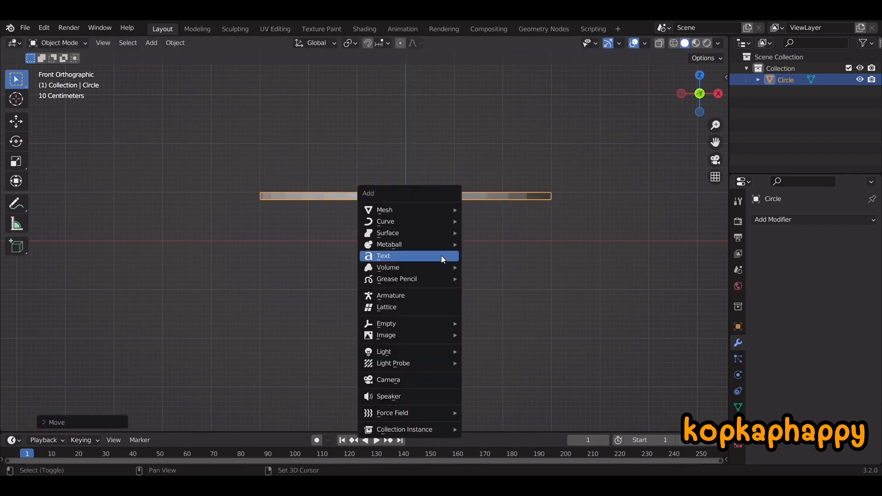
mouse_move(429, 357)
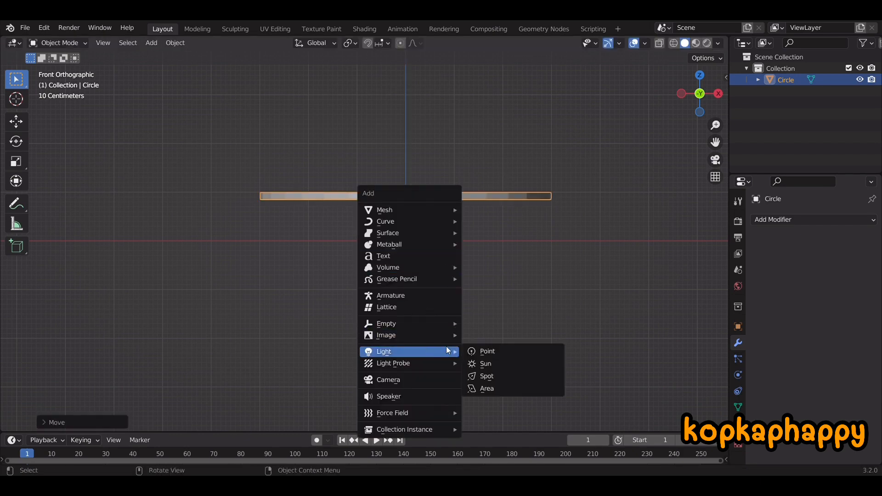
click(488, 351)
key(g)
key(y)
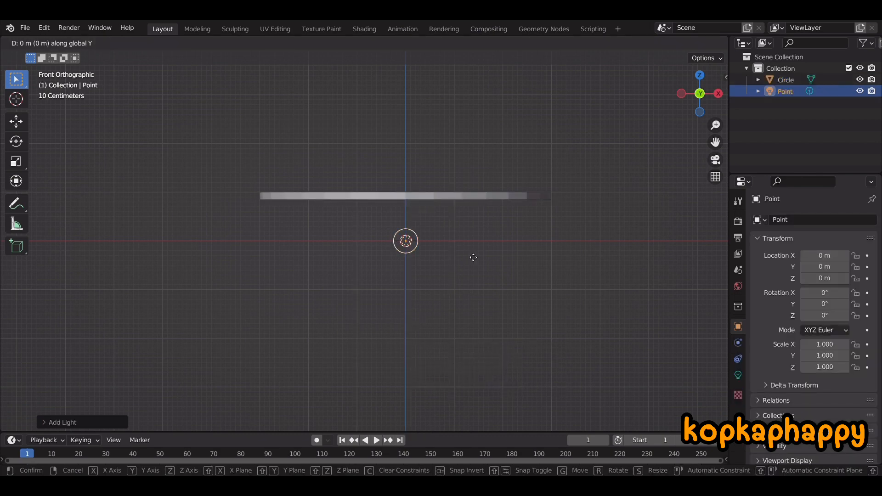
key(z)
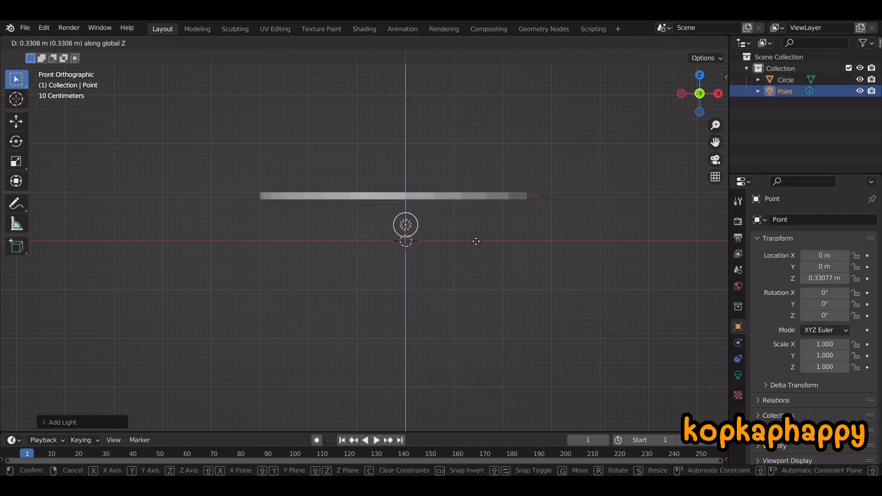
text(0.2)
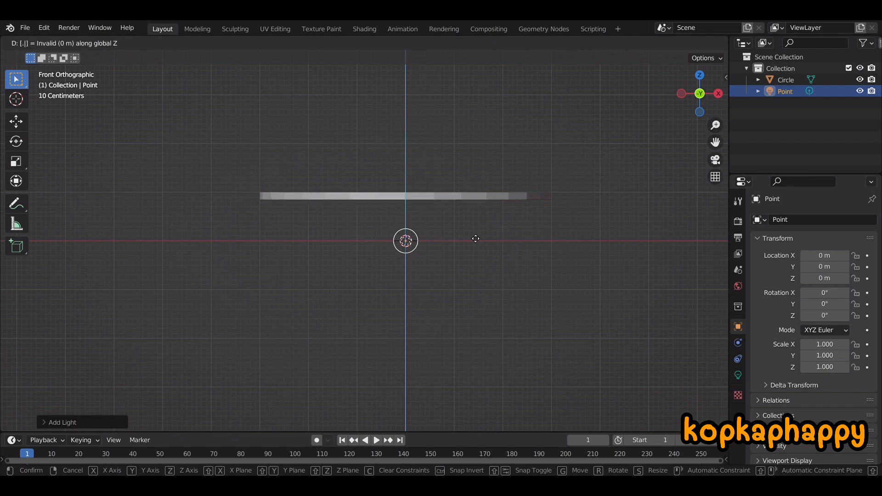
key(Return)
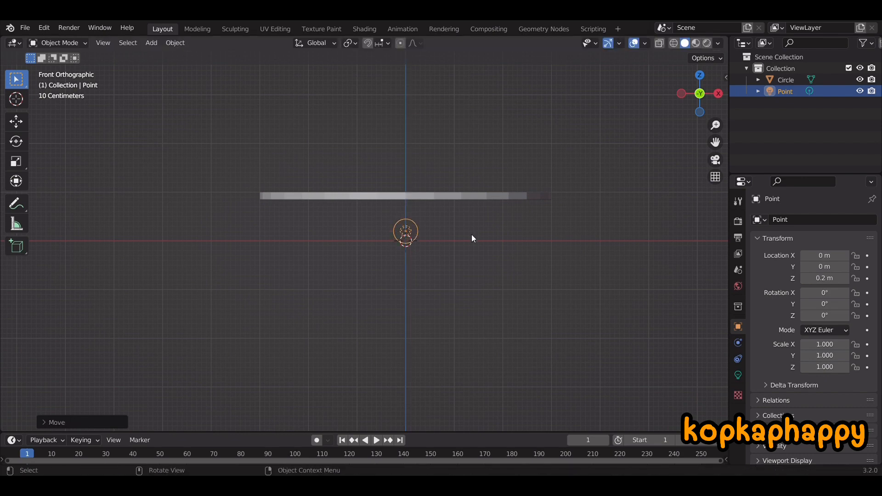
Set the point light's power to 10000 W
click(738, 374)
double_click(829, 302)
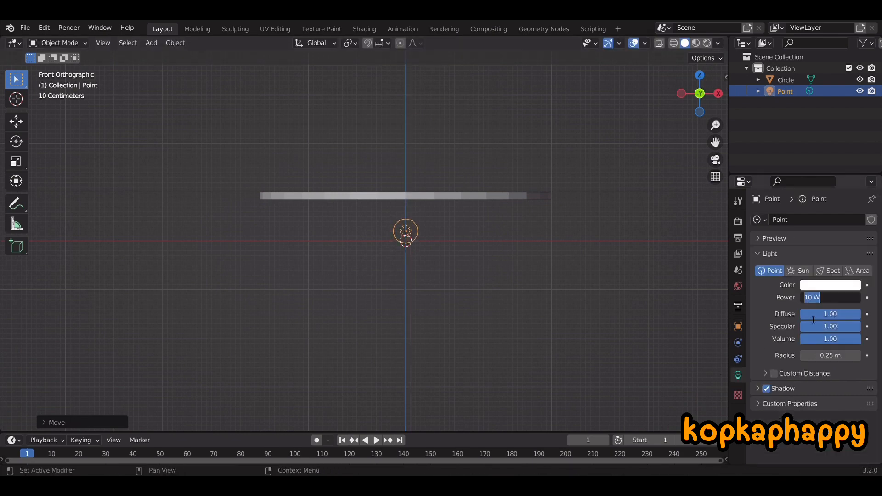
text(10000)
key(Return)
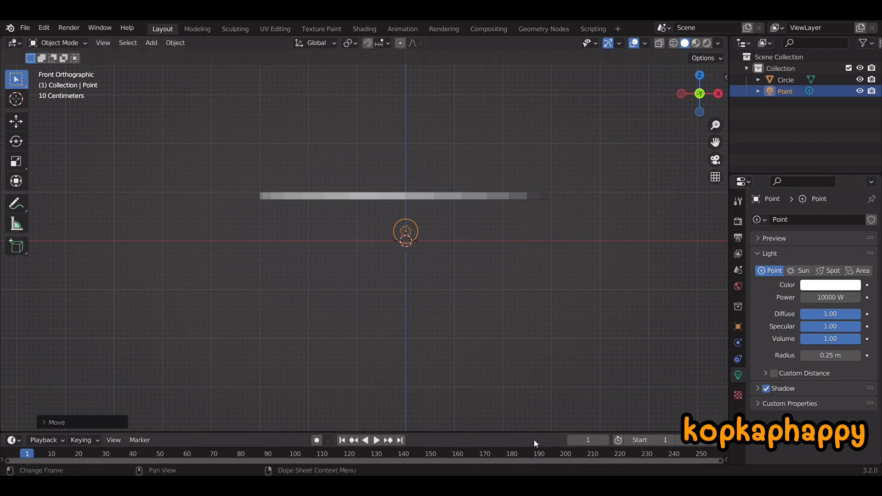
Add a plane at the origin as the background and scale it by a factor of 10
click(481, 349)
key(shift+a)
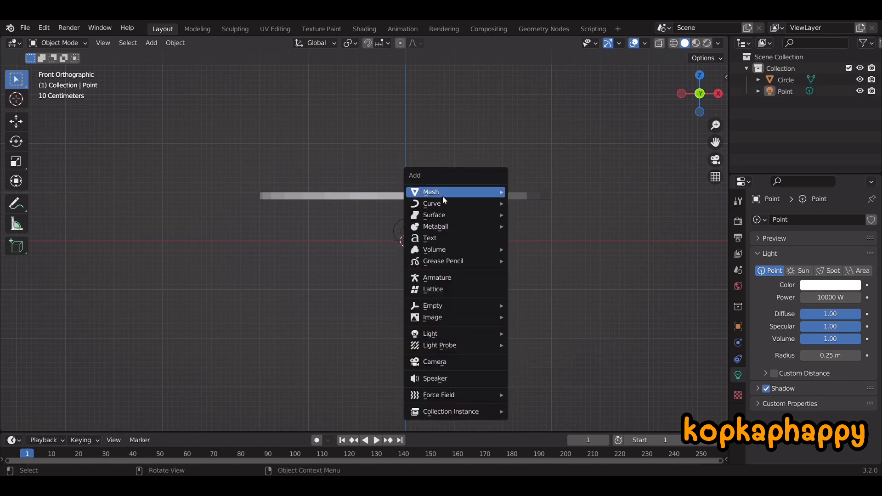
mouse_move(483, 192)
click(522, 195)
text(s)
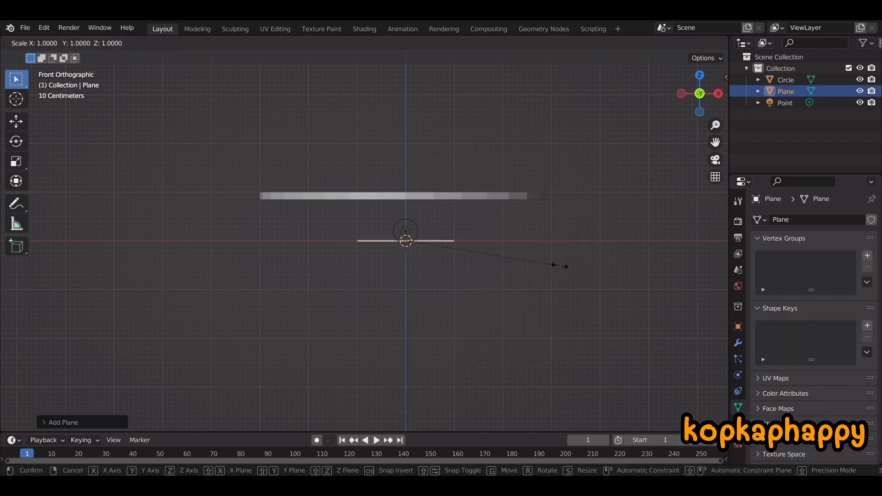
text(10)
key(Return)
click(573, 177)
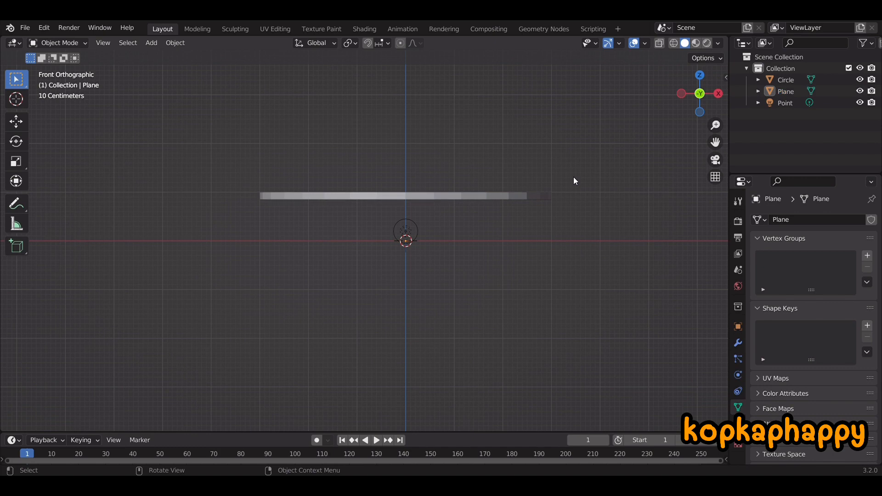
Display the scene from the top in Rendered viewport shading
key(KP_7)
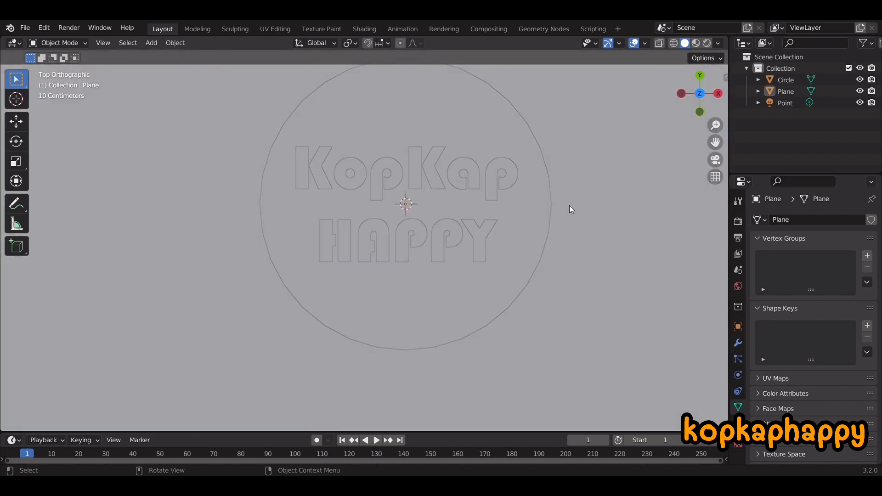
click(707, 43)
scroll(576, 216, down, 3)
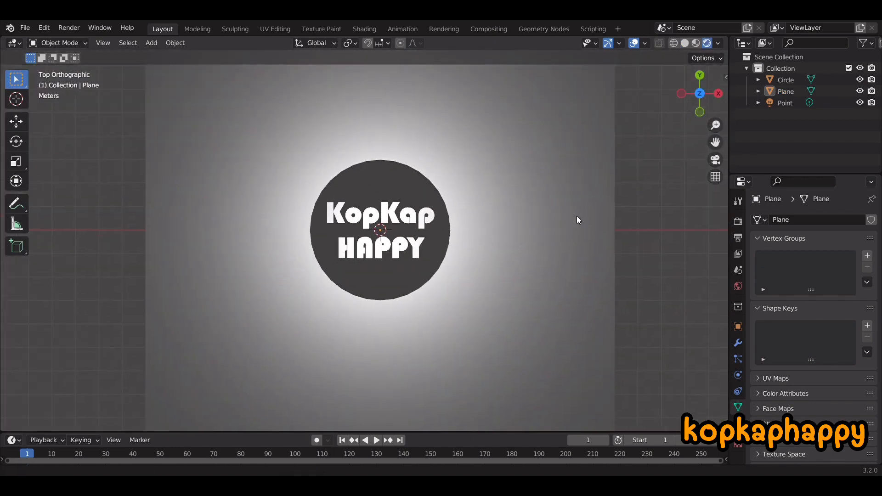
shift+scroll(528, 243, up, 2)
scroll(468, 269, up, 2)
Create a new material for the disc and name it "Name Plate"
click(457, 268)
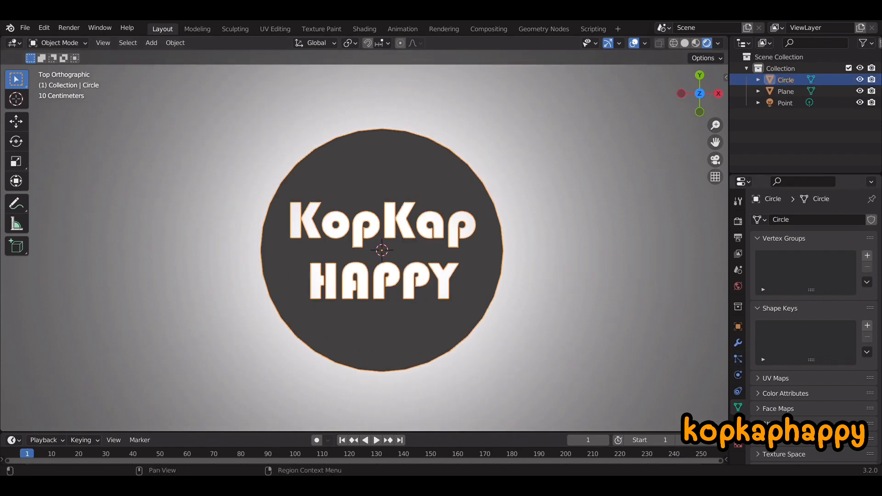
click(738, 444)
click(791, 269)
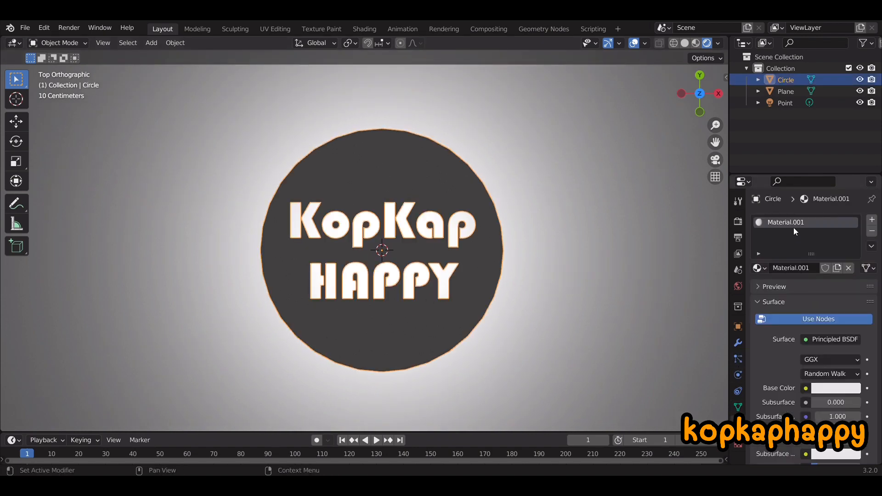
double_click(795, 222)
text(Name Plate)
key(Return)
Set the Name Plate material's base color to black and its roughness to 0
click(832, 387)
drag(851, 242, 851, 307)
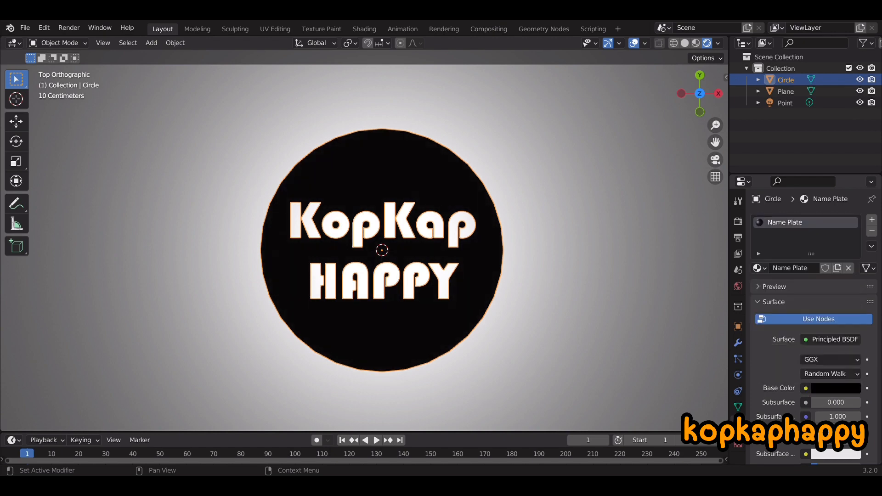
scroll(846, 377, down, 8)
drag(846, 377, 813, 378)
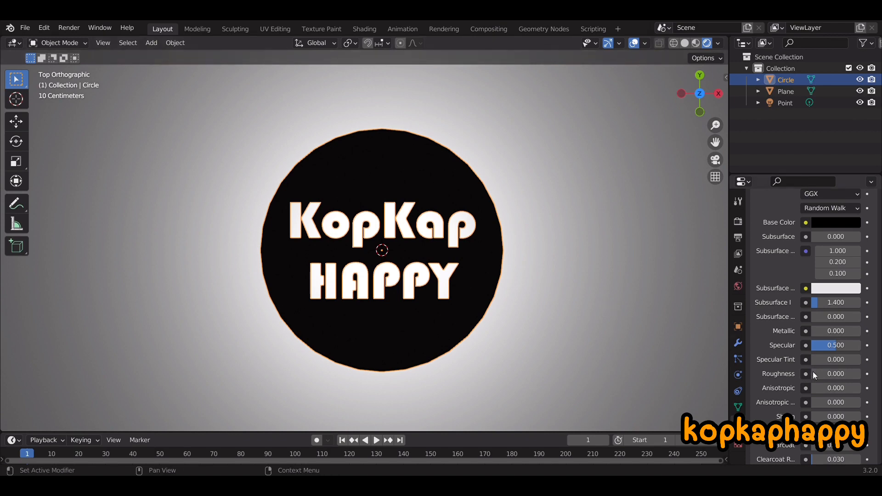
Create a new material for the background plane and name it "Back"
click(522, 305)
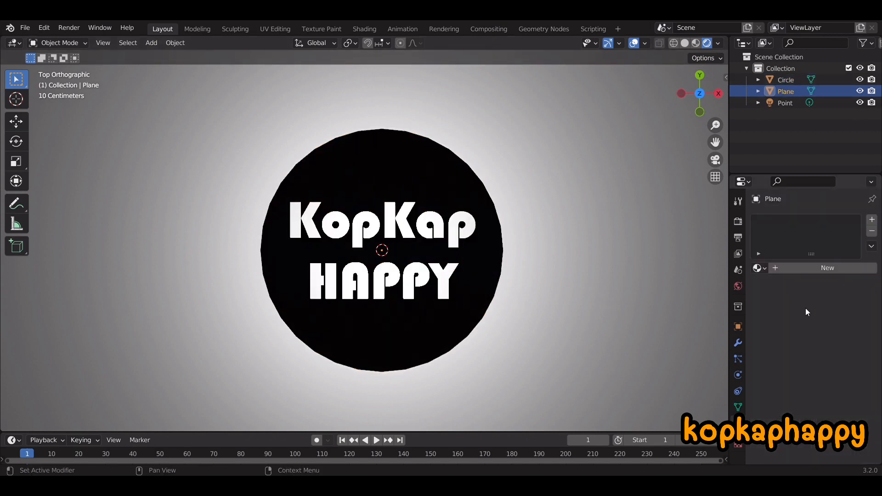
click(803, 268)
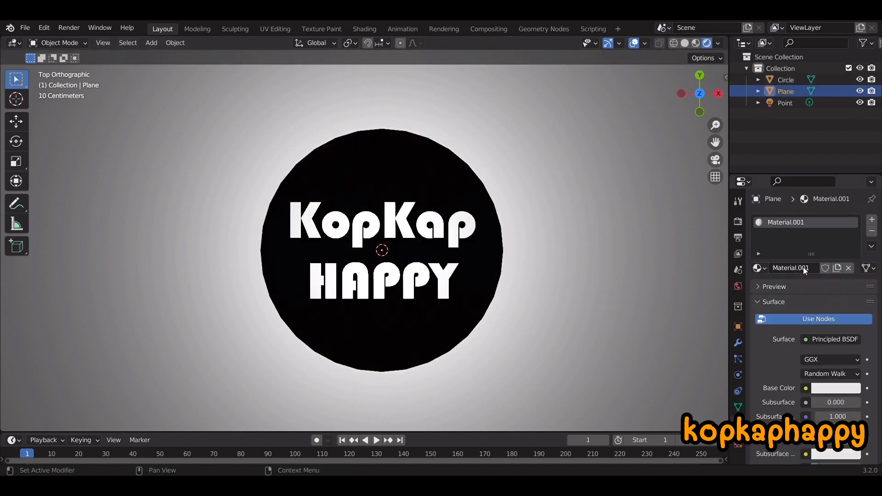
double_click(792, 223)
text(Ba)
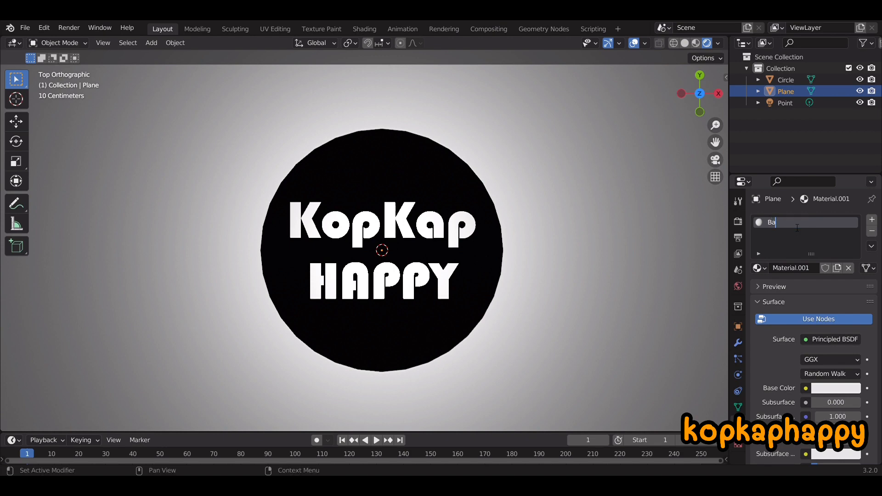
text(ck)
key(Return)
Set the Back material's base color to black and its roughness to 1
click(835, 393)
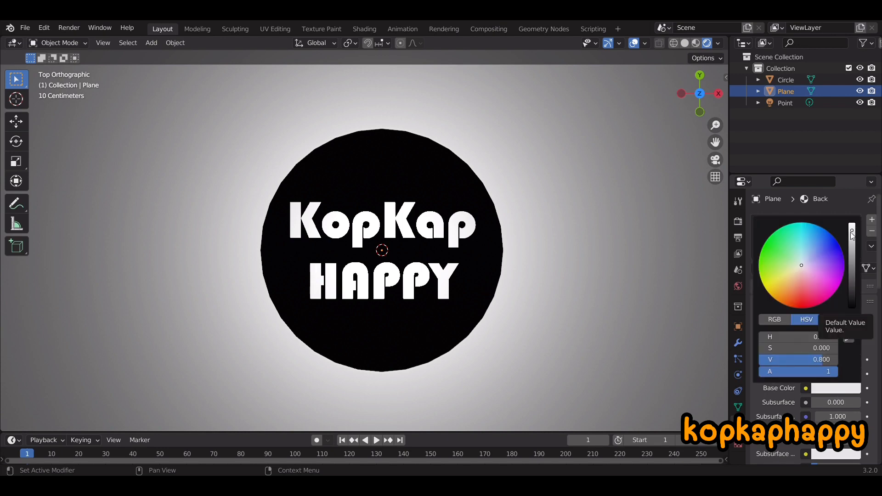
drag(852, 236, 852, 307)
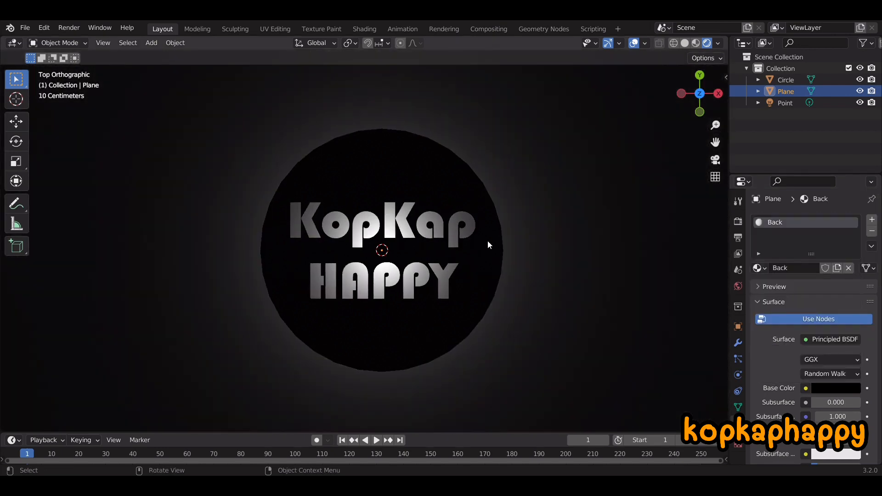
scroll(811, 364, down, 10)
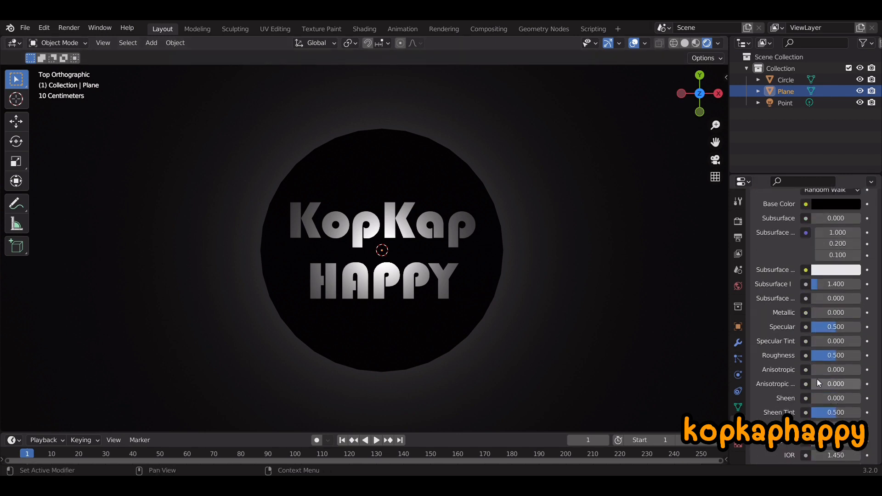
scroll(817, 379, down, 6)
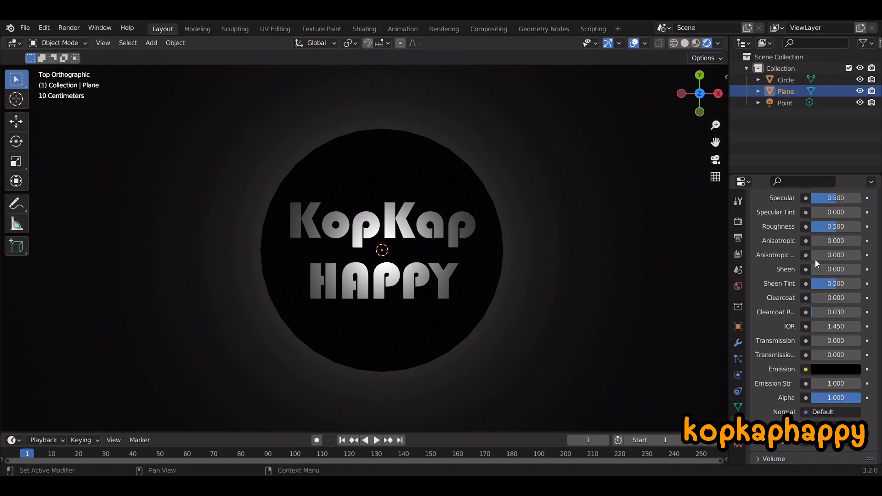
drag(832, 226, 863, 226)
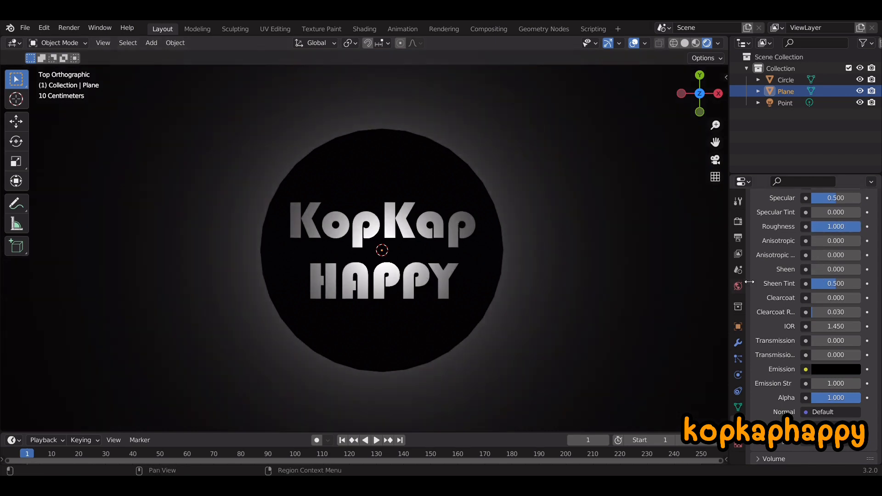
Turn off shadow casting for the point light
click(776, 103)
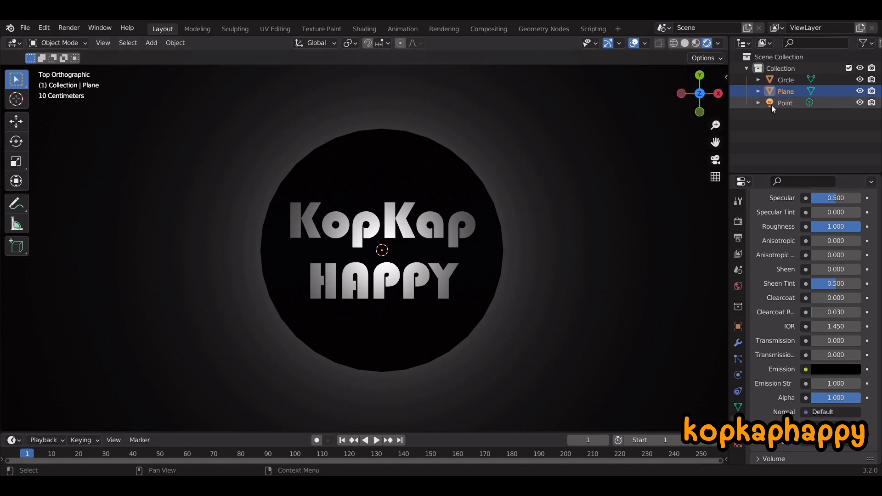
click(738, 374)
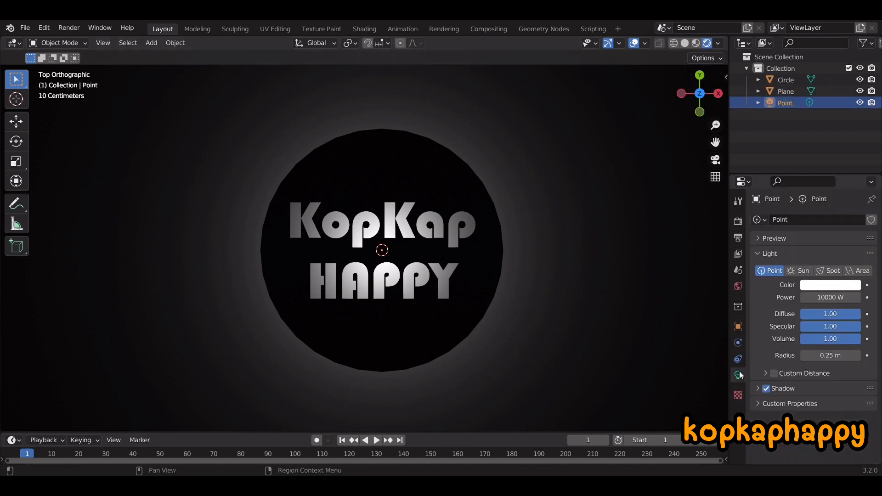
click(771, 389)
Add a camera to the scene and set its Z location to 2 m
key(shift+a)
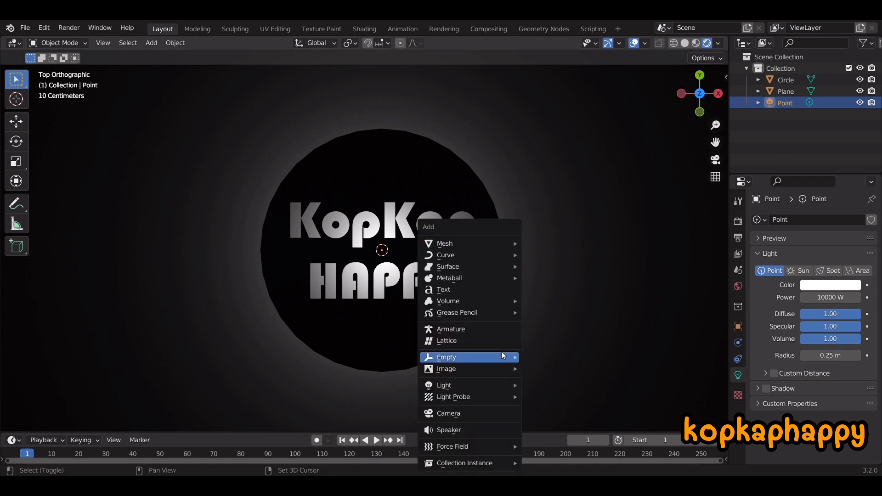
click(465, 413)
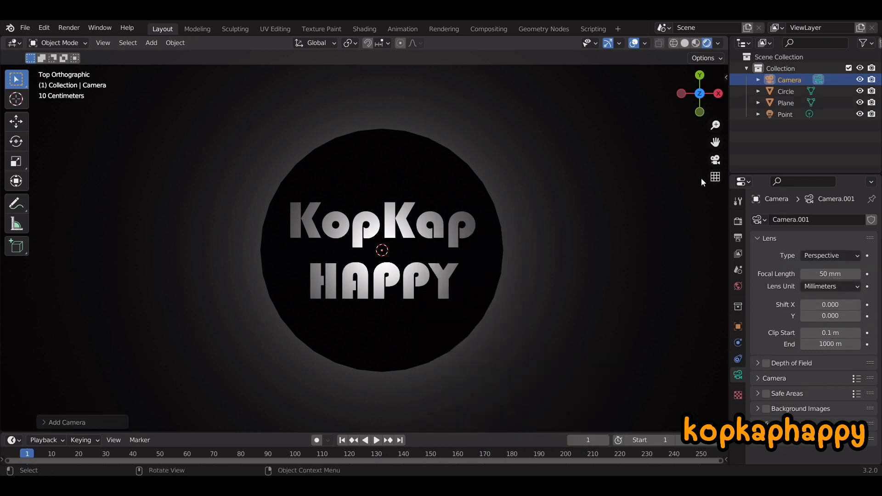
key(n)
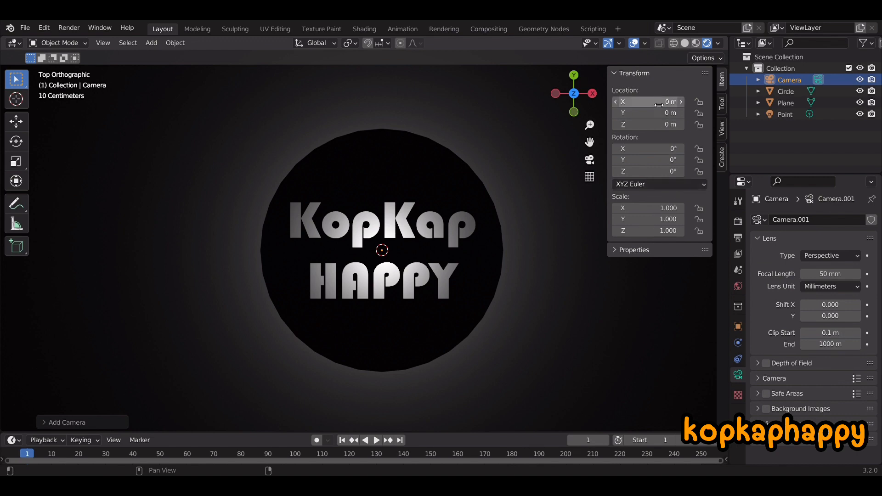
click(658, 127)
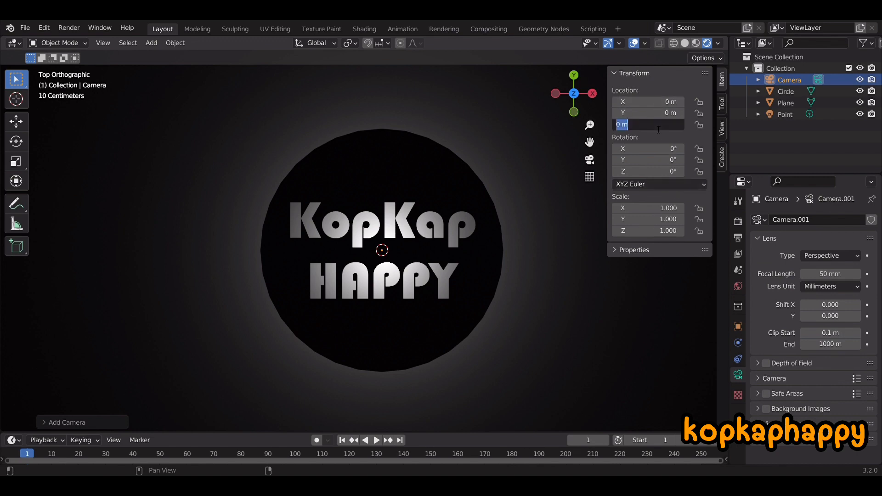
text(2)
key(Return)
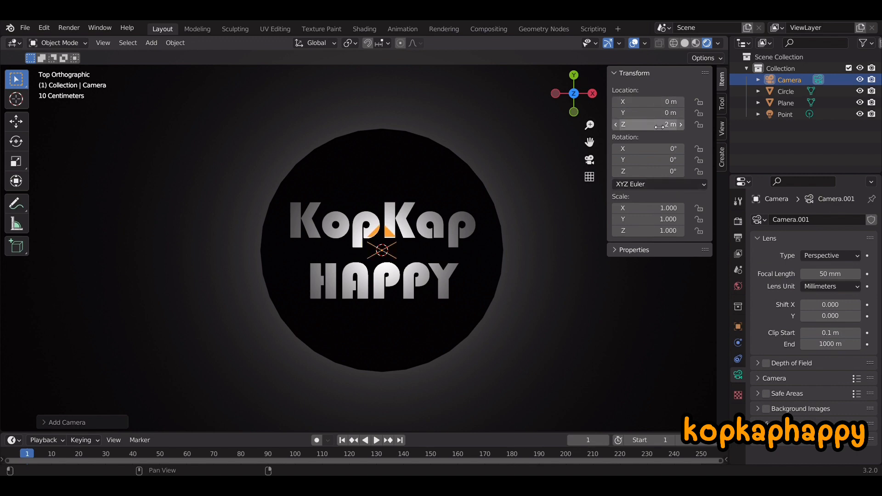
Look through the camera, enlarge the timeline, and insert a Location & Rotation keyframe for the camera at frame 1
middle_drag(588, 258, 590, 259)
key(KP_0)
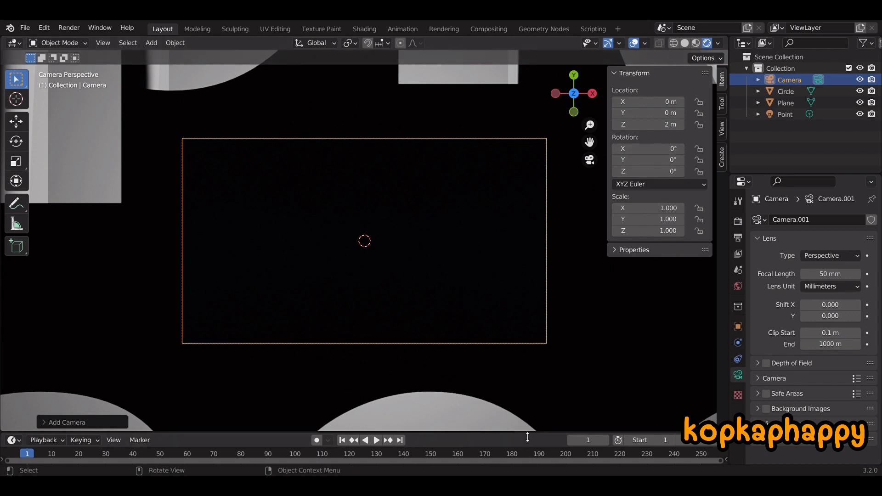
drag(527, 436, 531, 351)
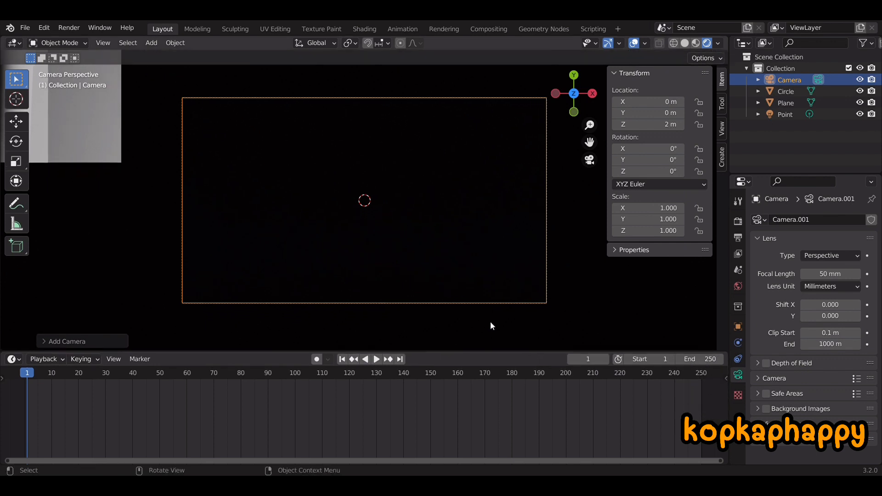
key(i)
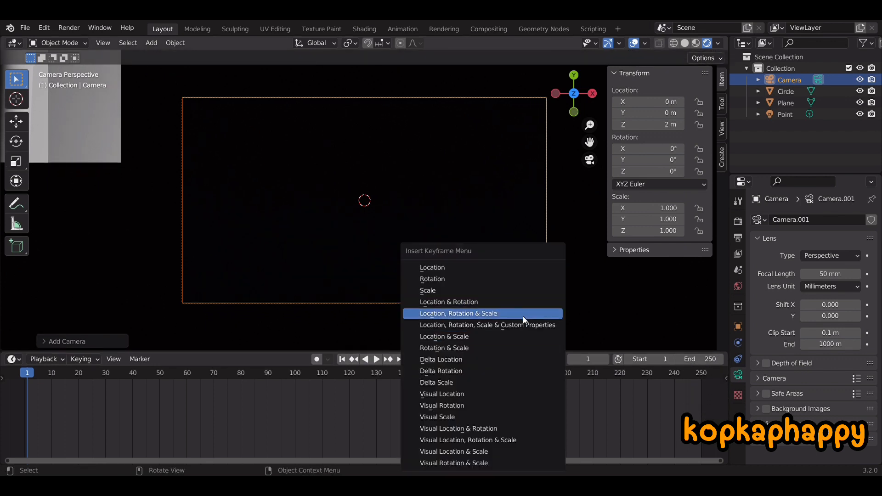
click(521, 304)
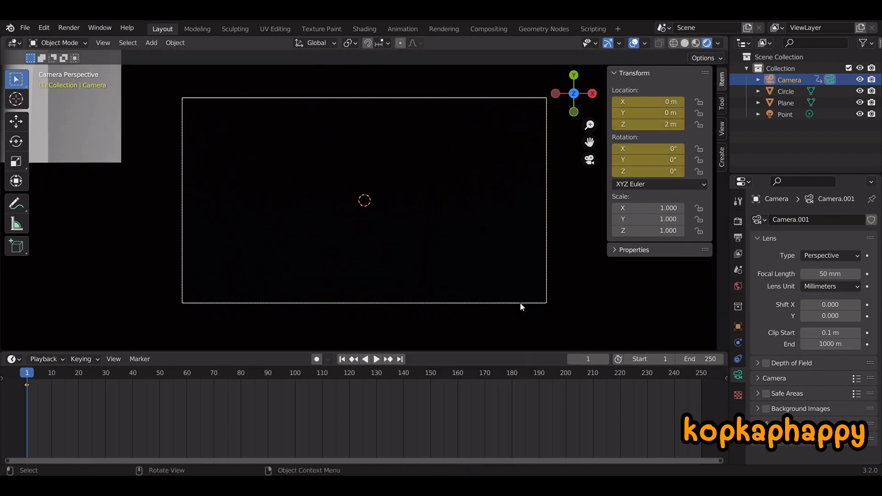
At frame 100, set the camera's Z location to 20 m and insert a Location & Rotation keyframe
key(space)
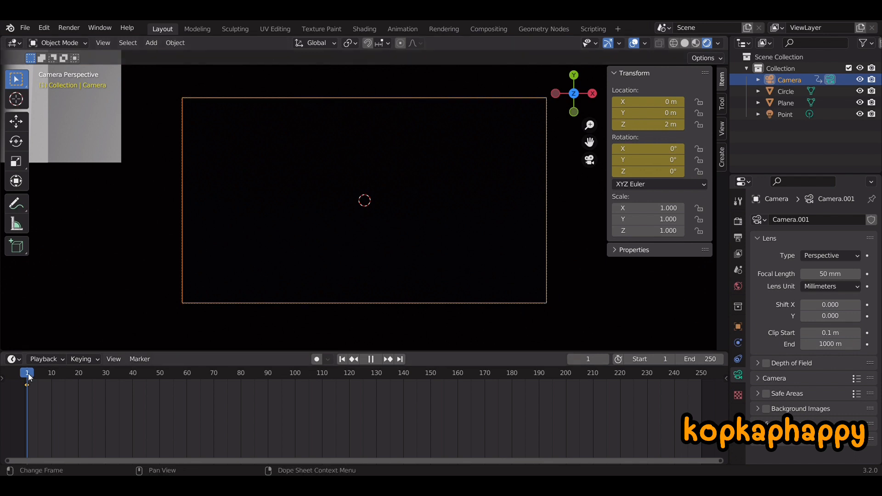
drag(56, 374, 294, 384)
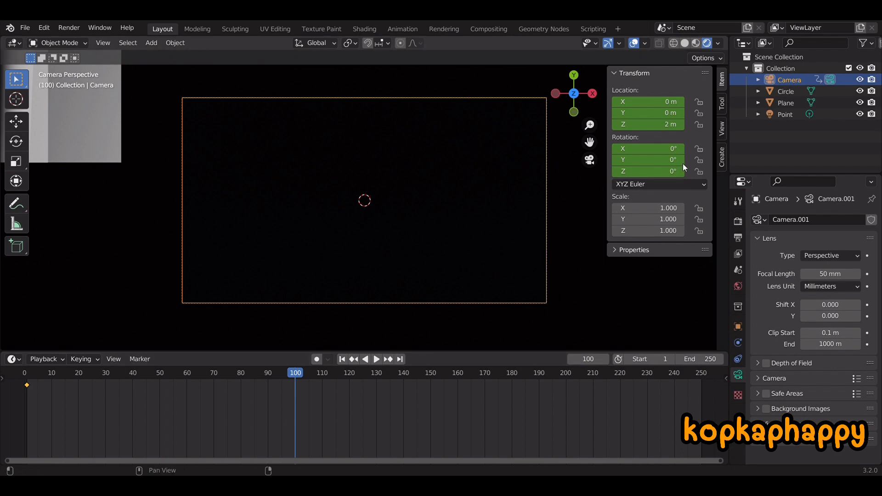
click(669, 125)
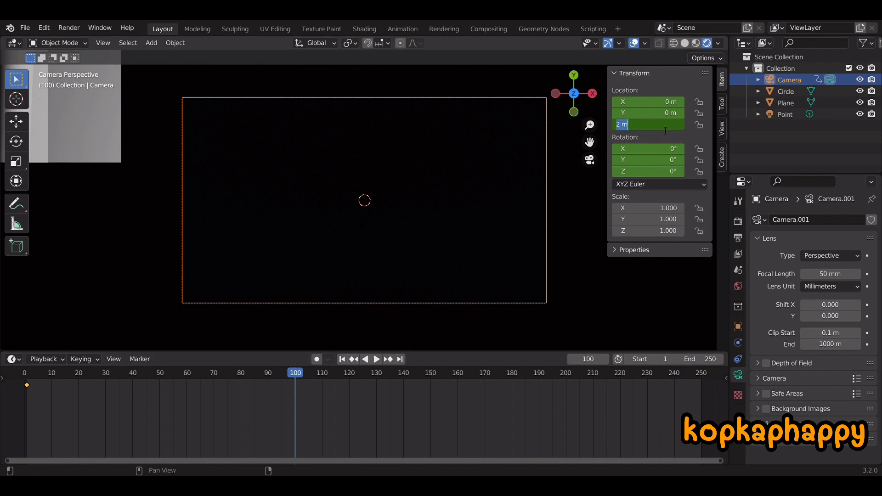
text(20)
key(Return)
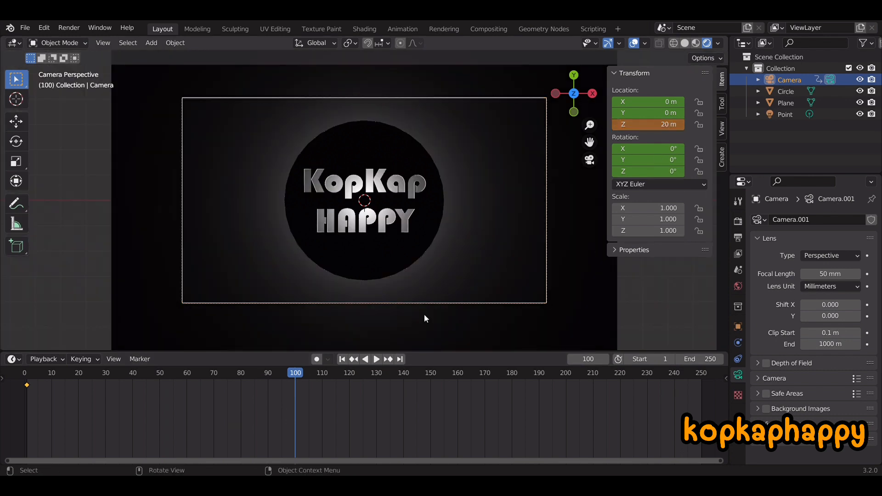
key(i)
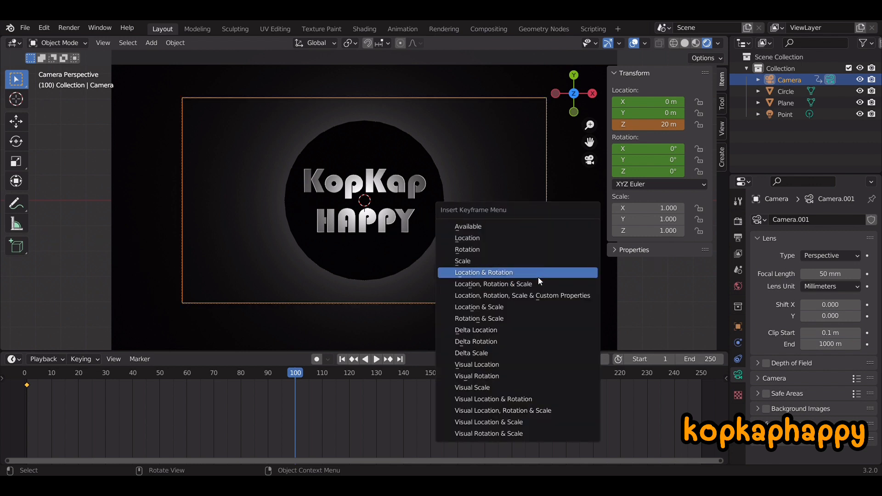
click(534, 276)
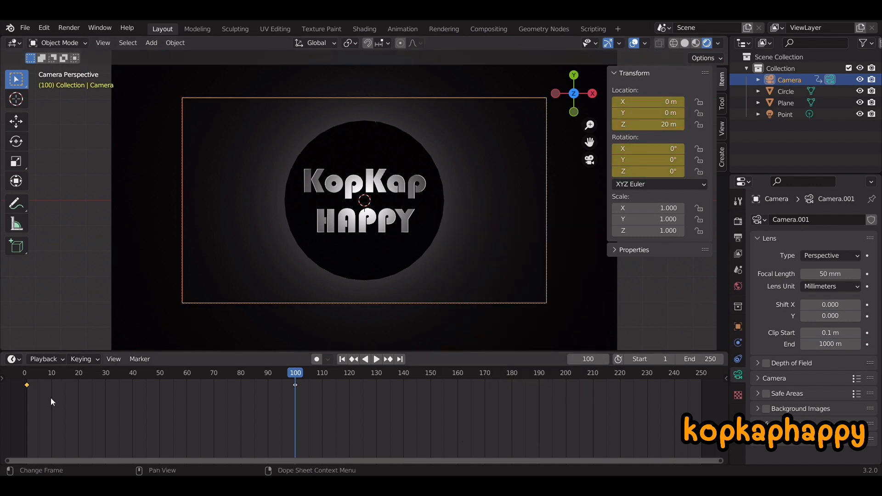
Duplicate the camera's first keyframe to frame 10 and set the animation's end frame to 150
key(g)
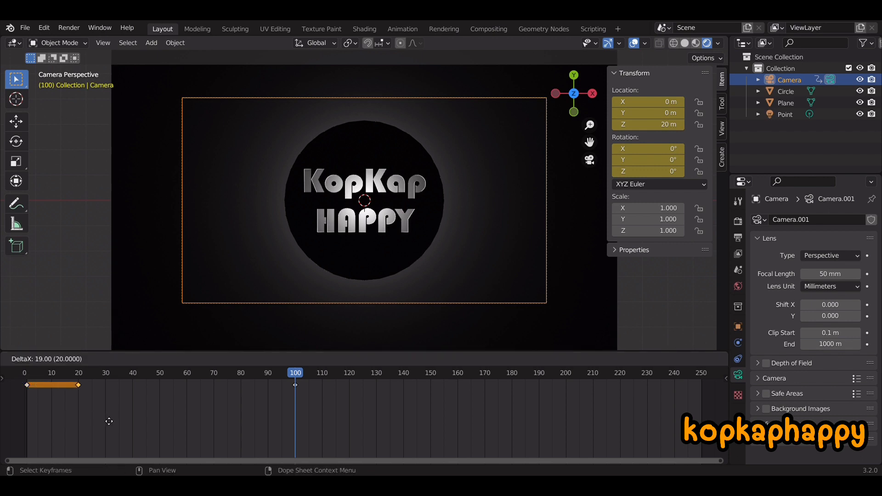
click(80, 422)
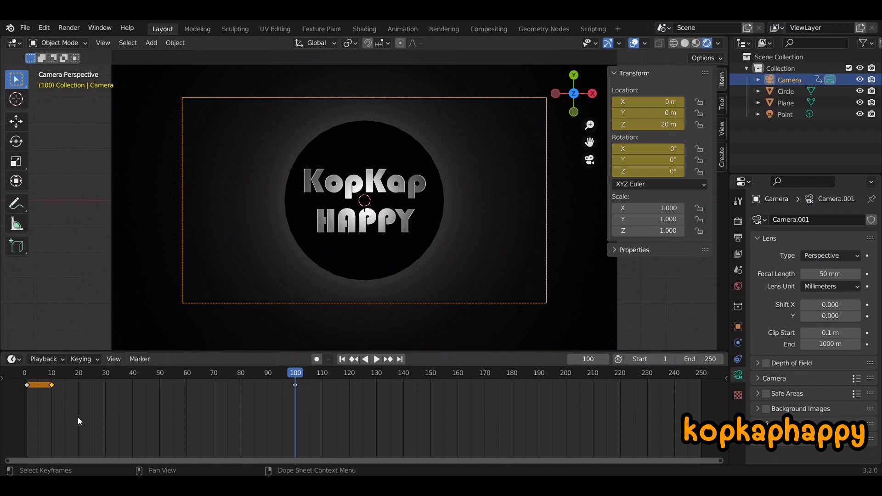
click(699, 361)
text(15)
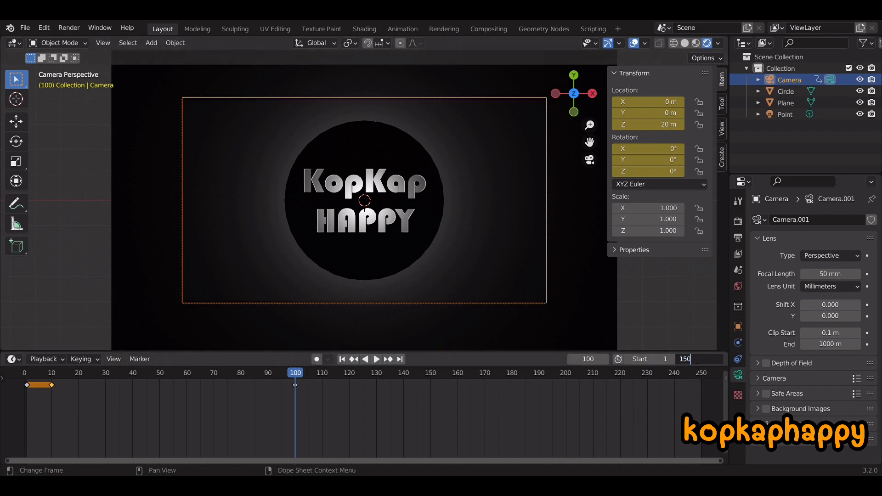
text(0)
key(Return)
Play the camera animation to check the movement, and return to frame 1
key(space)
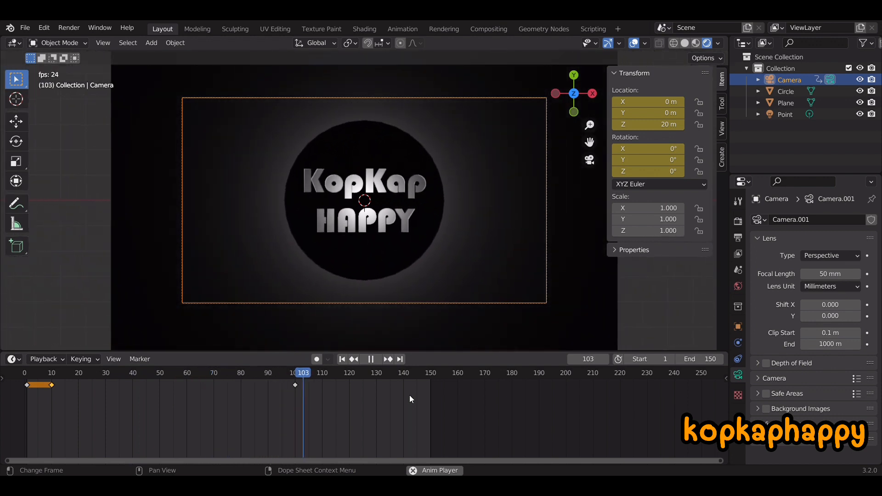
key(space)
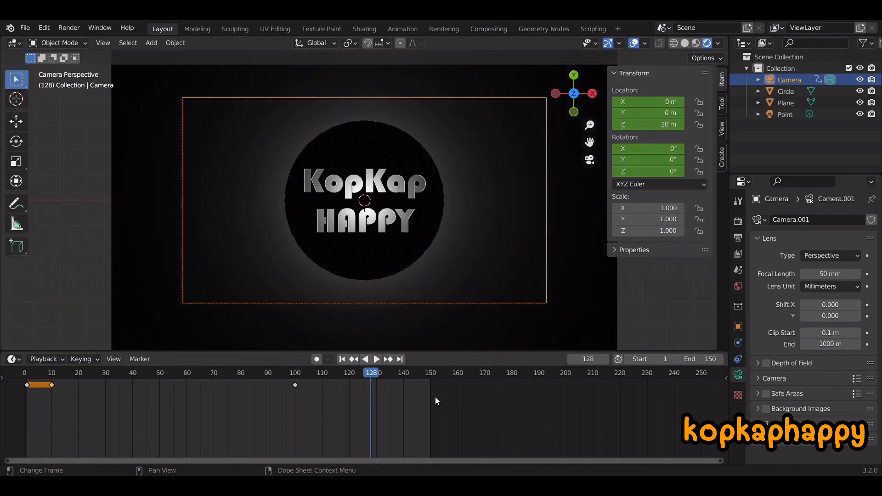
key(shift+Left)
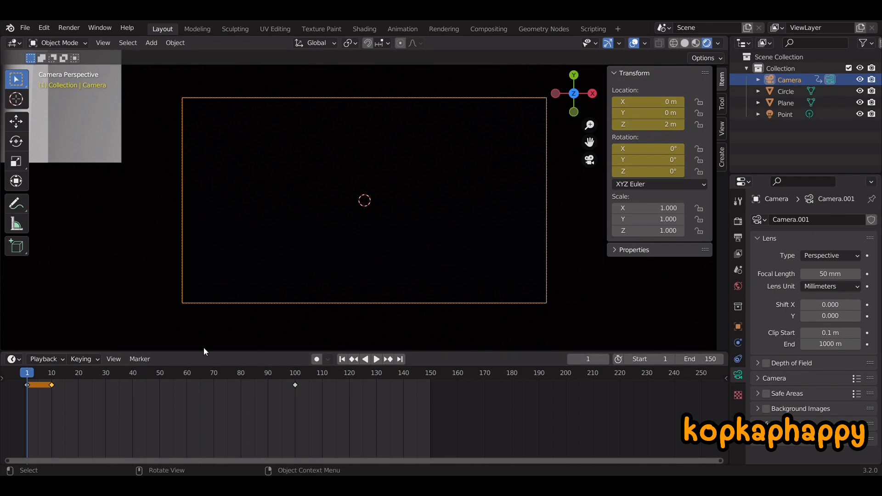
Leave the camera view, select the point light, and keyframe its radius of 0.25 m at frame 1
key(KP_0)
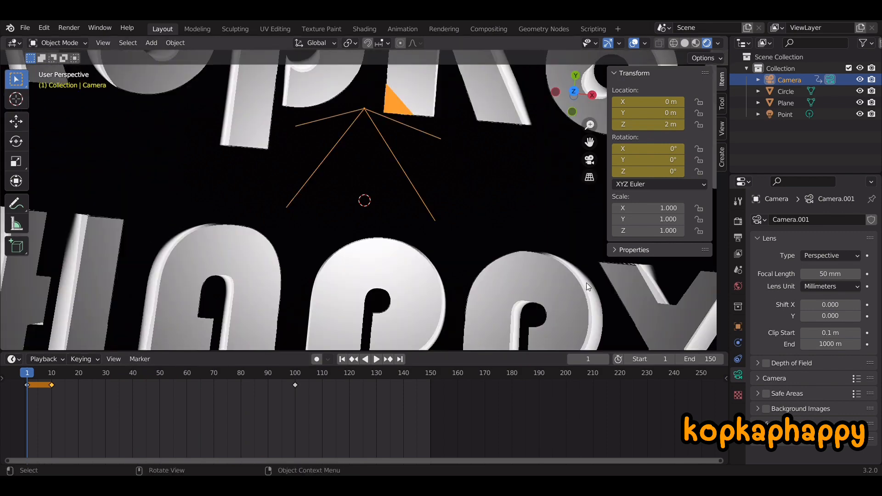
scroll(586, 282, down, 10)
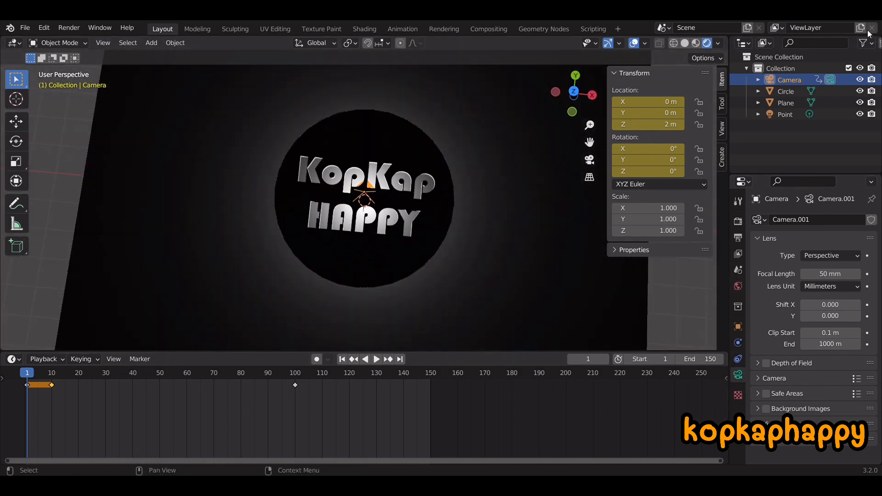
click(785, 114)
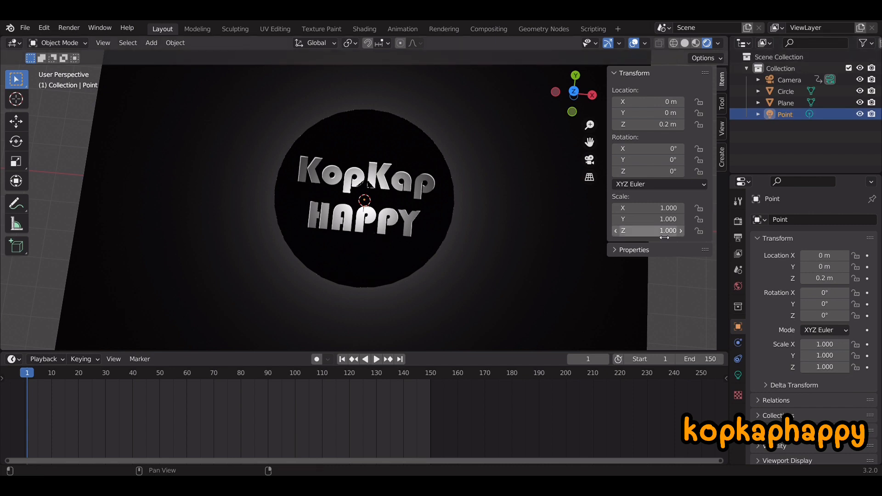
key(n)
click(738, 376)
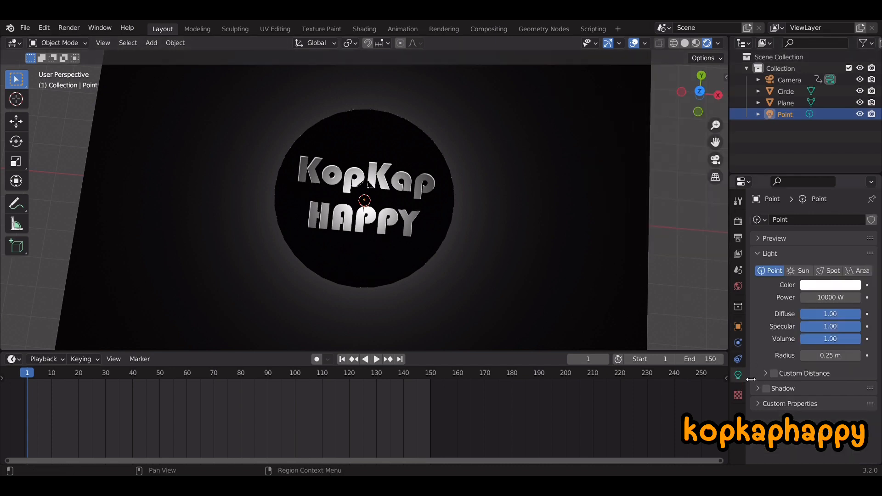
click(867, 356)
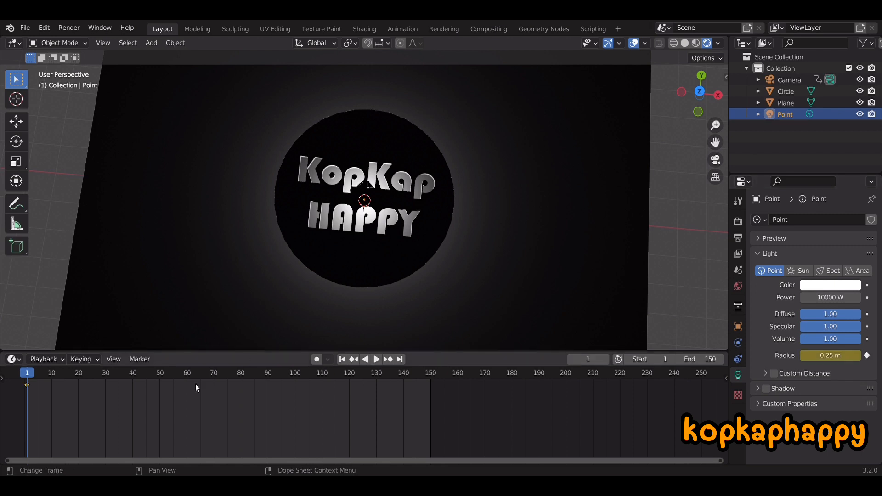
At frame 100, try point light radii of 3 m and 2 m, settle on 1 m, and keyframe the radius
click(295, 373)
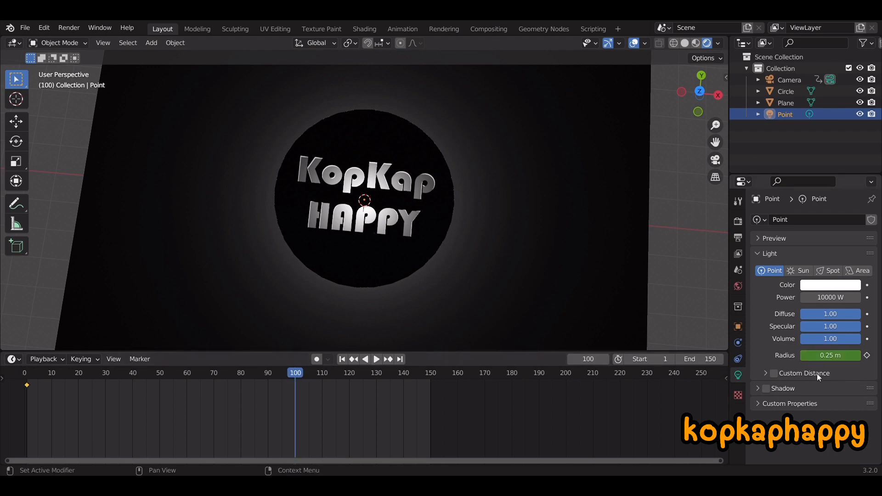
click(830, 355)
text(3)
key(Return)
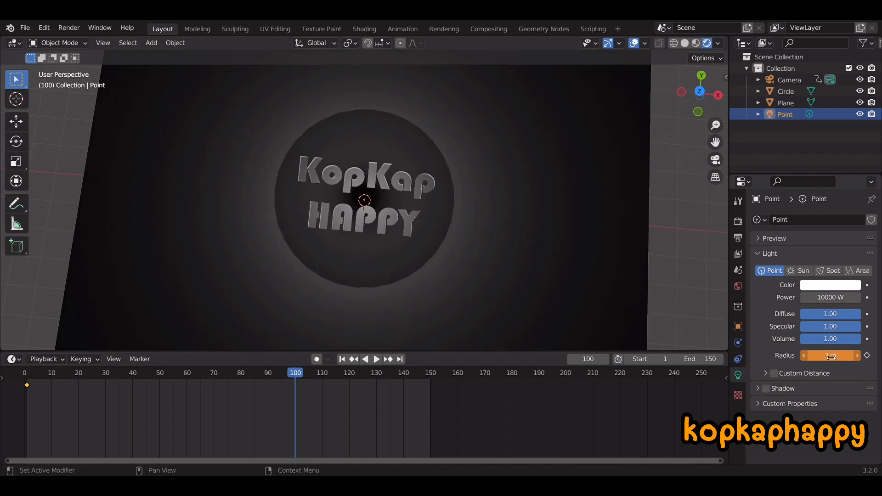
click(831, 357)
text(2)
key(Return)
click(830, 356)
text(1)
key(Return)
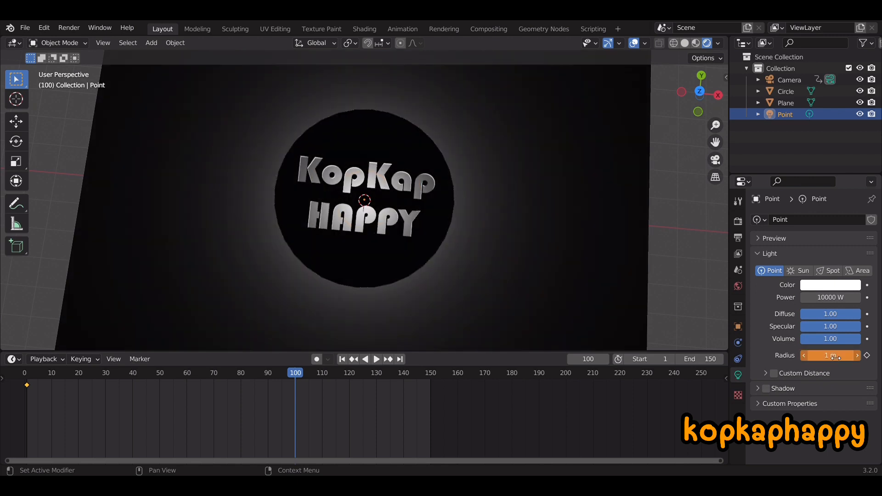
click(866, 356)
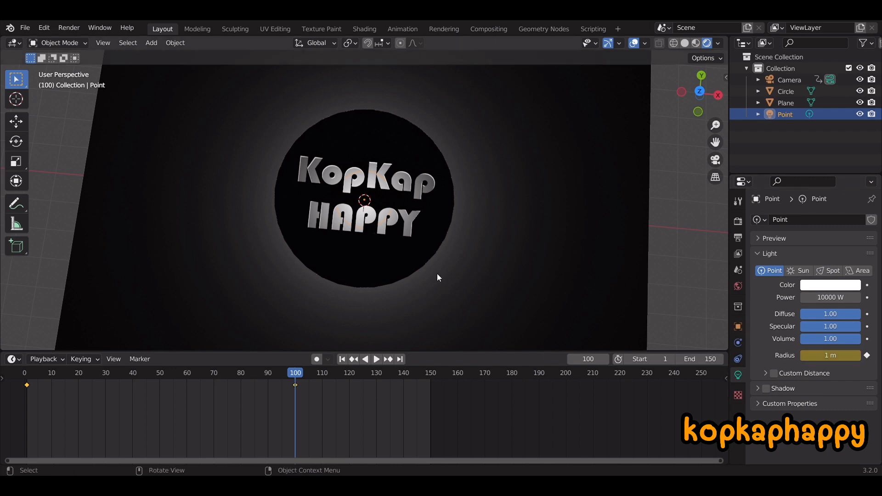
Return to the camera view and play the animation from frame 1 to check the camera and light changes
key(KP_0)
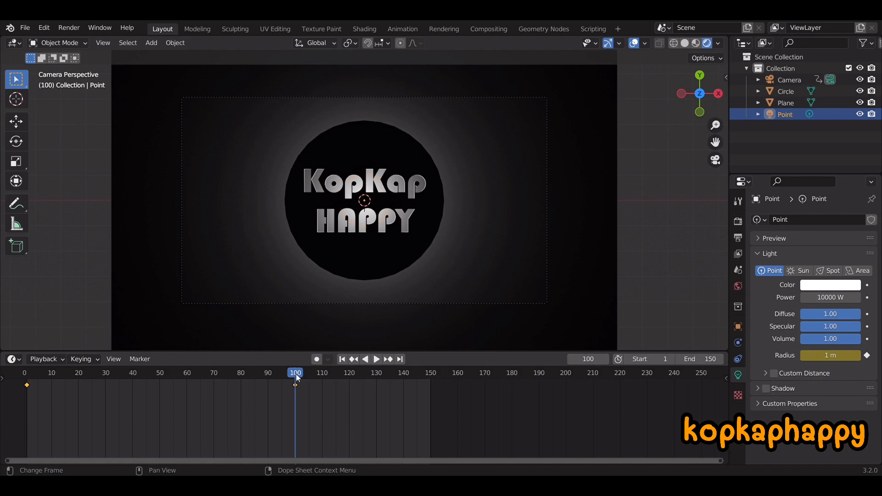
drag(296, 373, 26, 375)
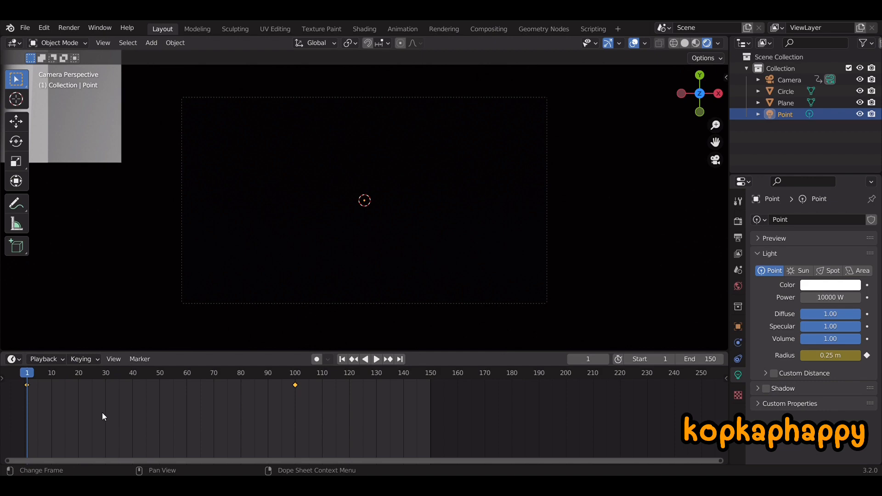
key(space)
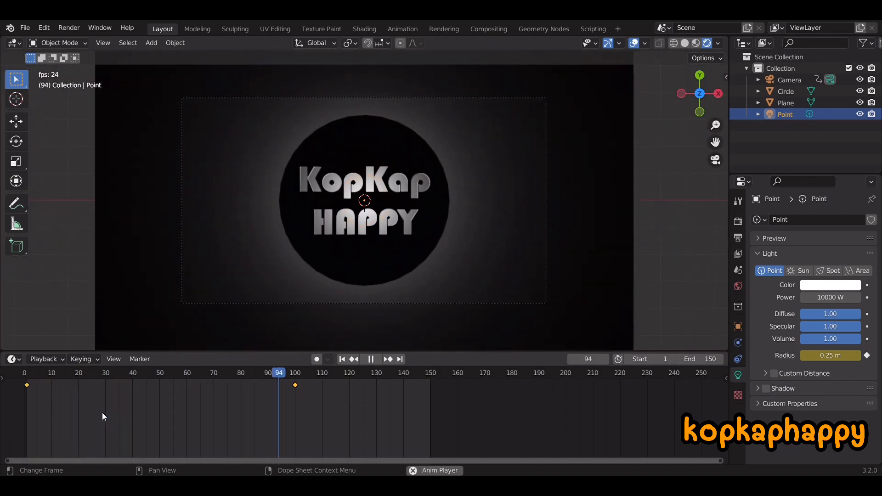
Stop the playback and set the render output to C:\RR\Blender\Font\Logo\Plate as AVI JPEG with 100% quality
key(space)
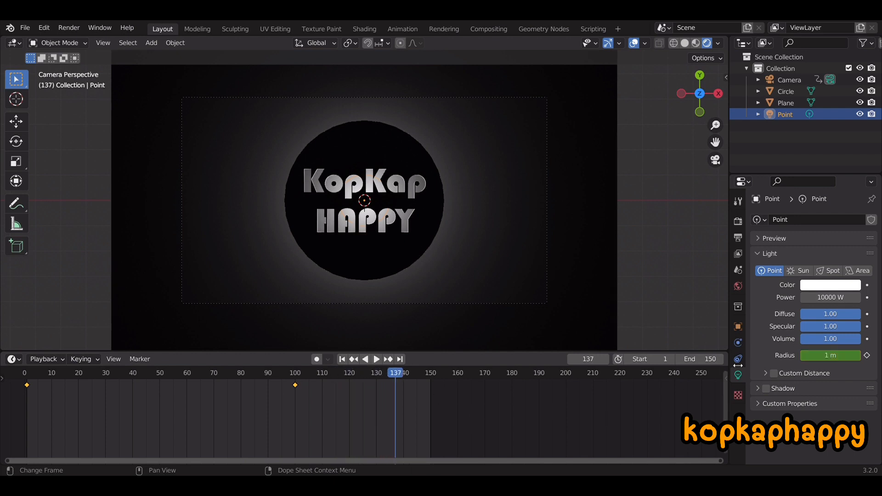
click(738, 238)
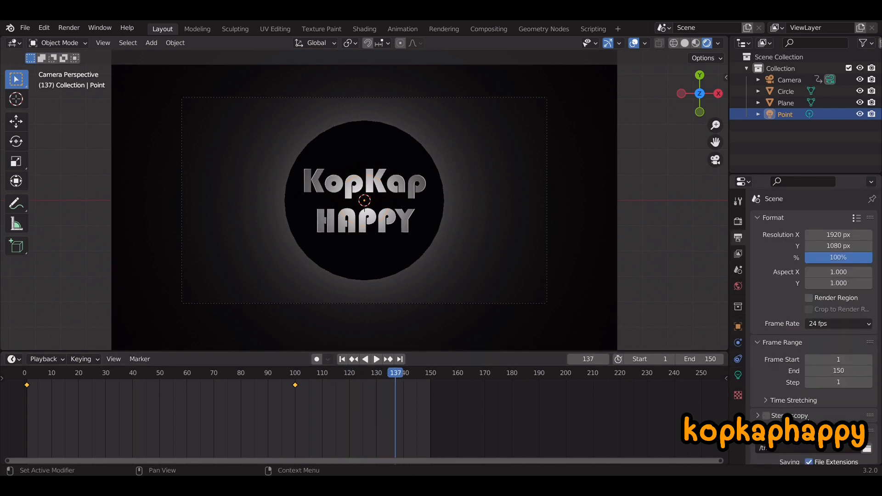
scroll(855, 379, down, 6)
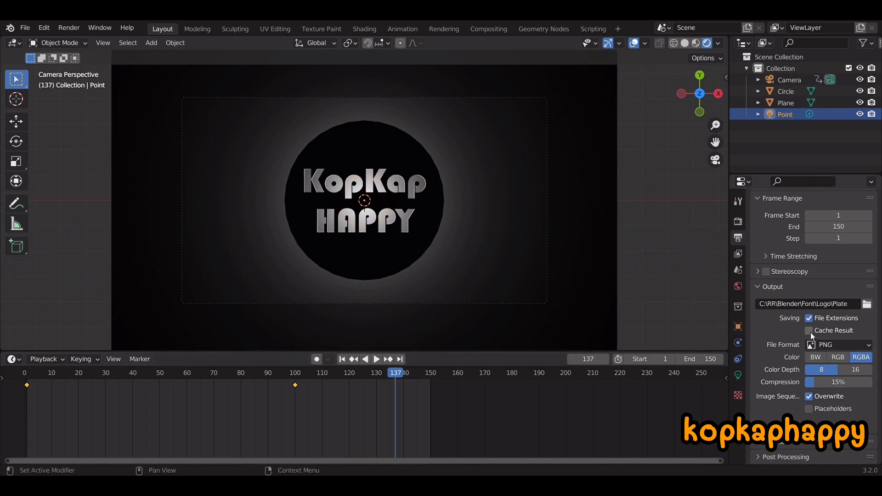
click(833, 344)
click(812, 373)
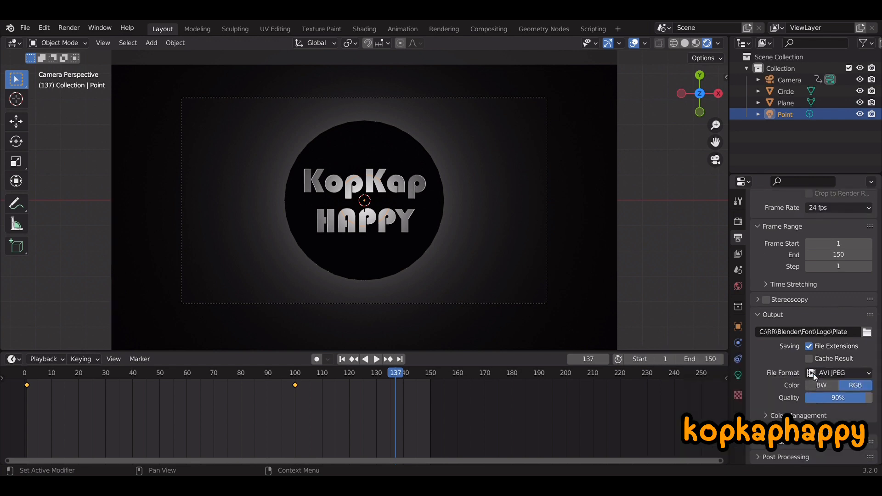
drag(862, 414, 872, 413)
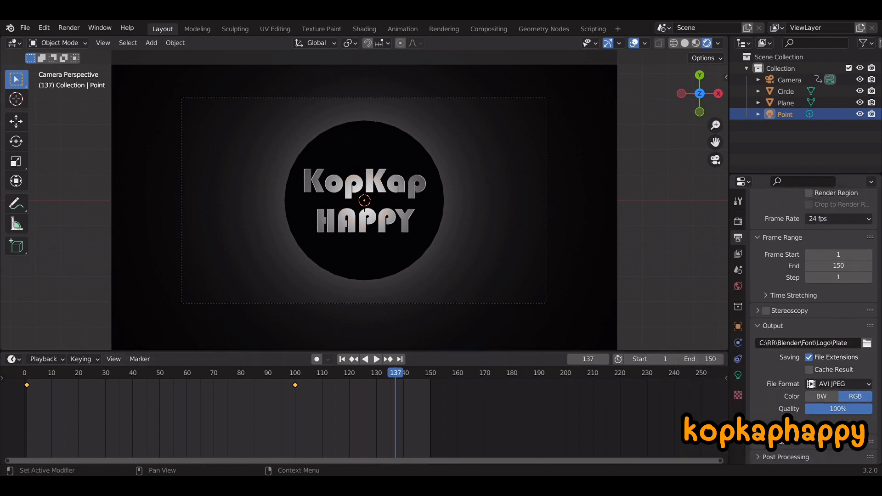
In the scene's render color management, set the view transform to Standard and the look to Medium High Contrast
scroll(825, 376, down, 5)
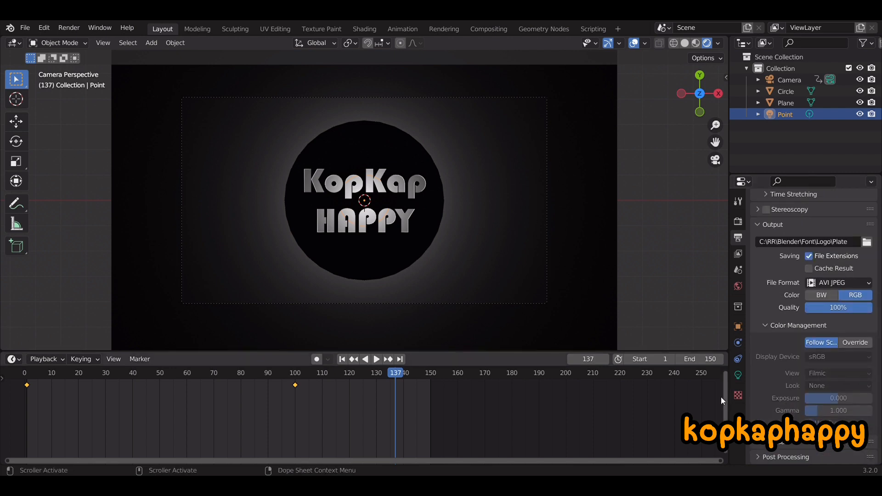
click(738, 223)
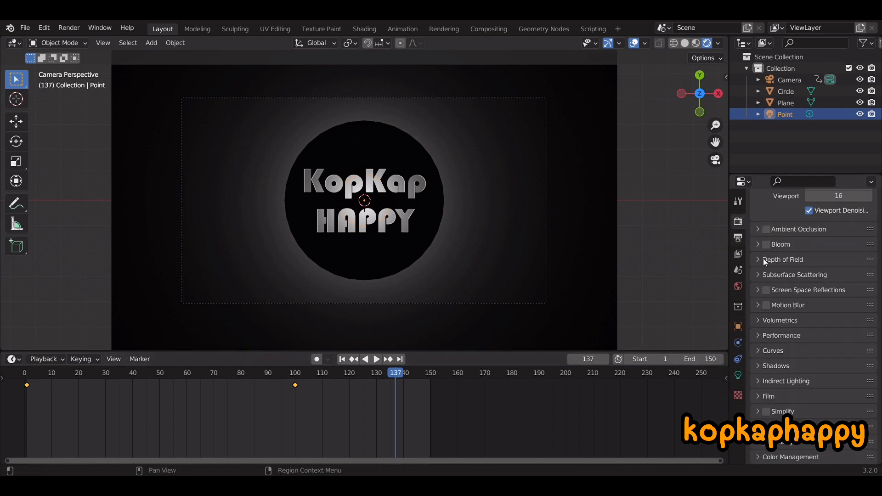
click(762, 457)
scroll(781, 436, down, 5)
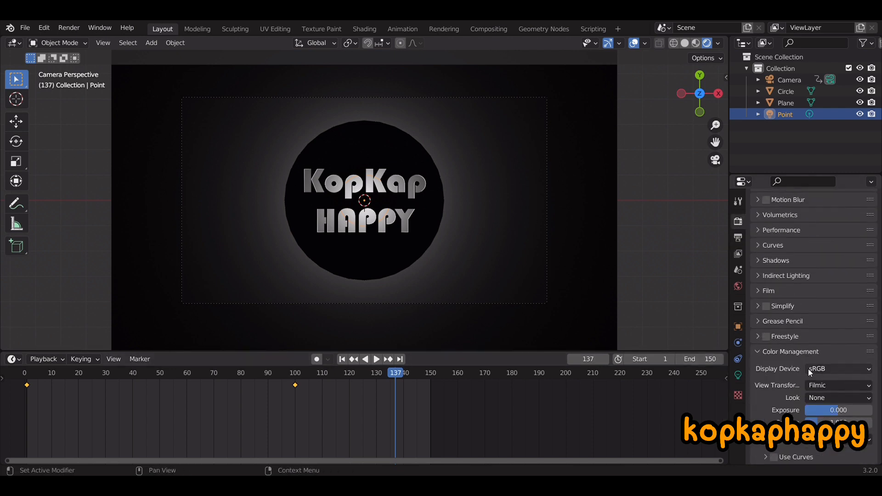
click(832, 385)
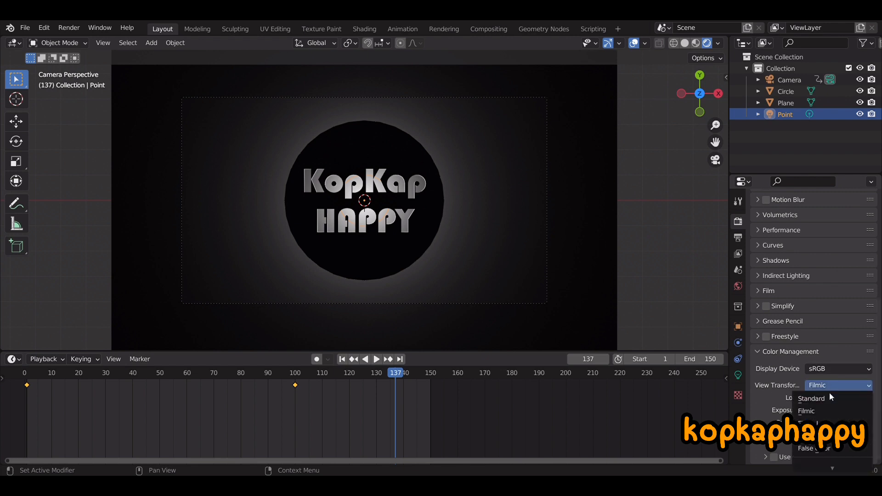
click(825, 399)
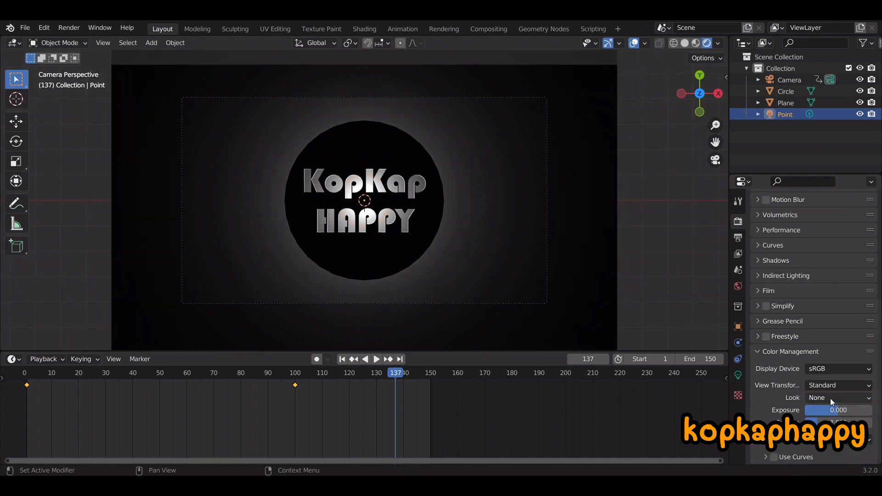
click(831, 398)
click(827, 352)
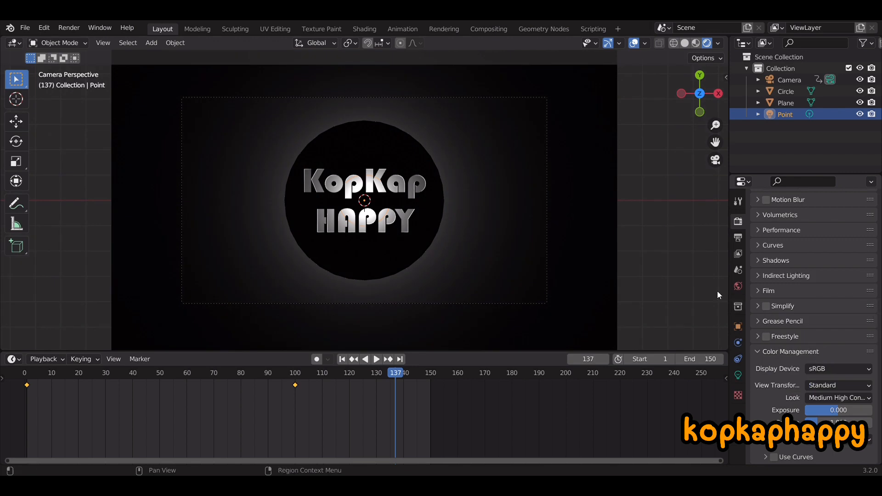
Render the full nameplate animation to the output file and return to the scene
click(43, 29)
click(44, 29)
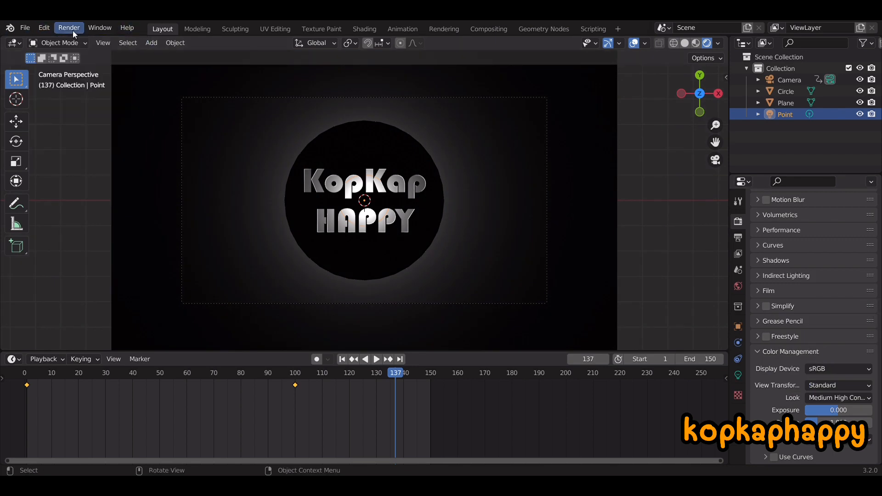
click(72, 27)
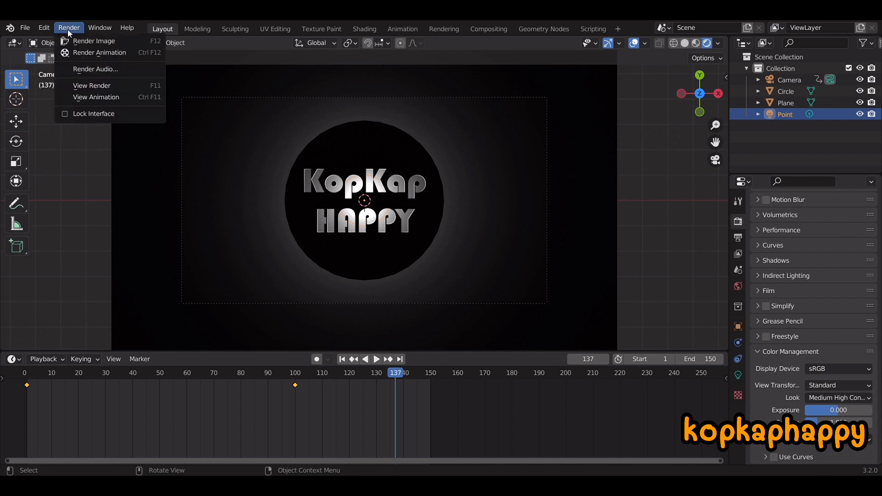
click(82, 52)
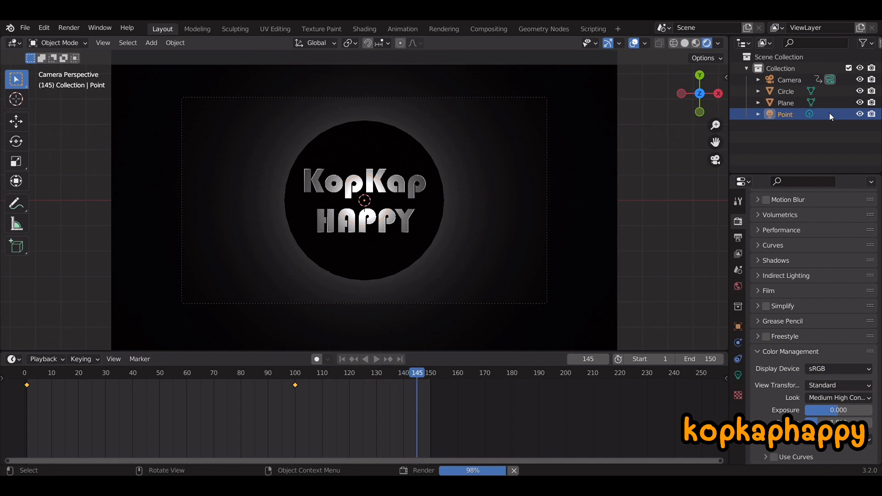
key(Escape)
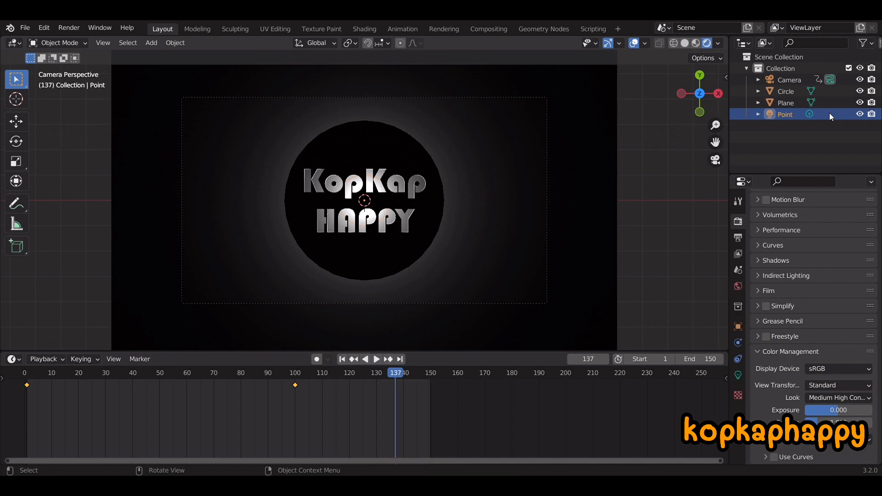